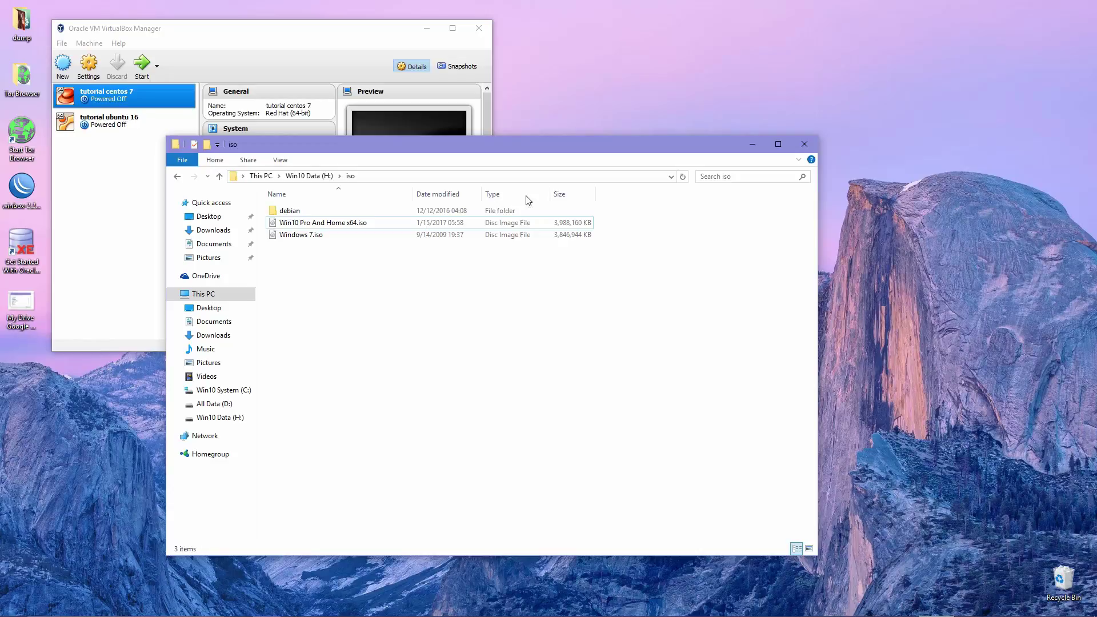
Bring the VirtualBox Manager window, showing the tutorial centos 7 machine, to the front
{"action": "left_click", "coordinate": [101, 216]}
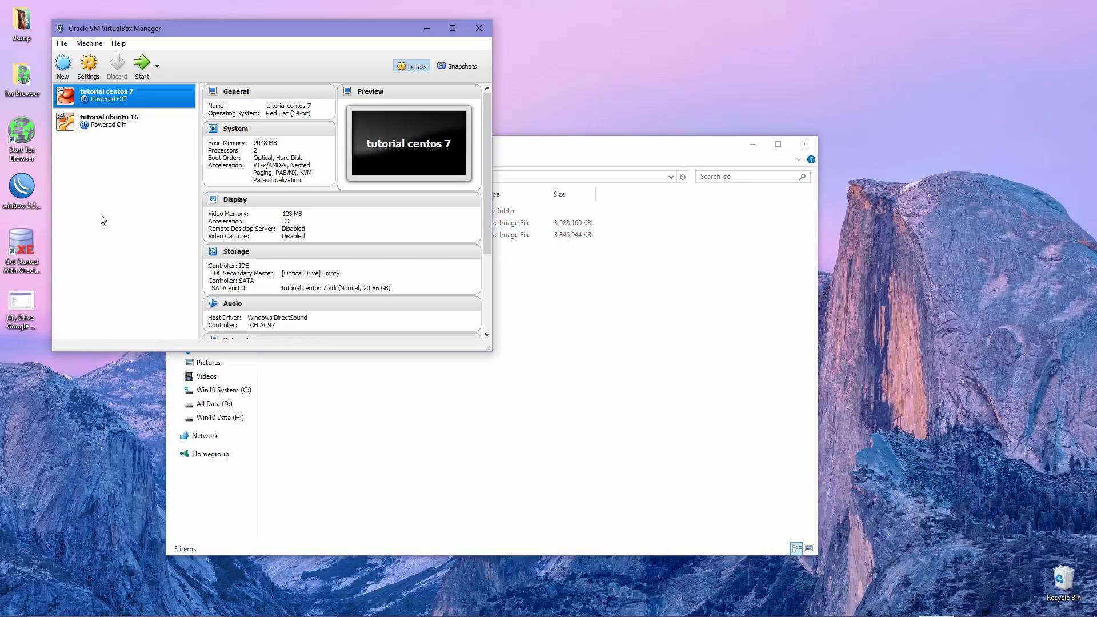
Define a new machine 'Tutorial Windows 7' as Windows 7 (64-bit) with 1024 MB memory
{"action": "left_click", "coordinate": [68, 66]}
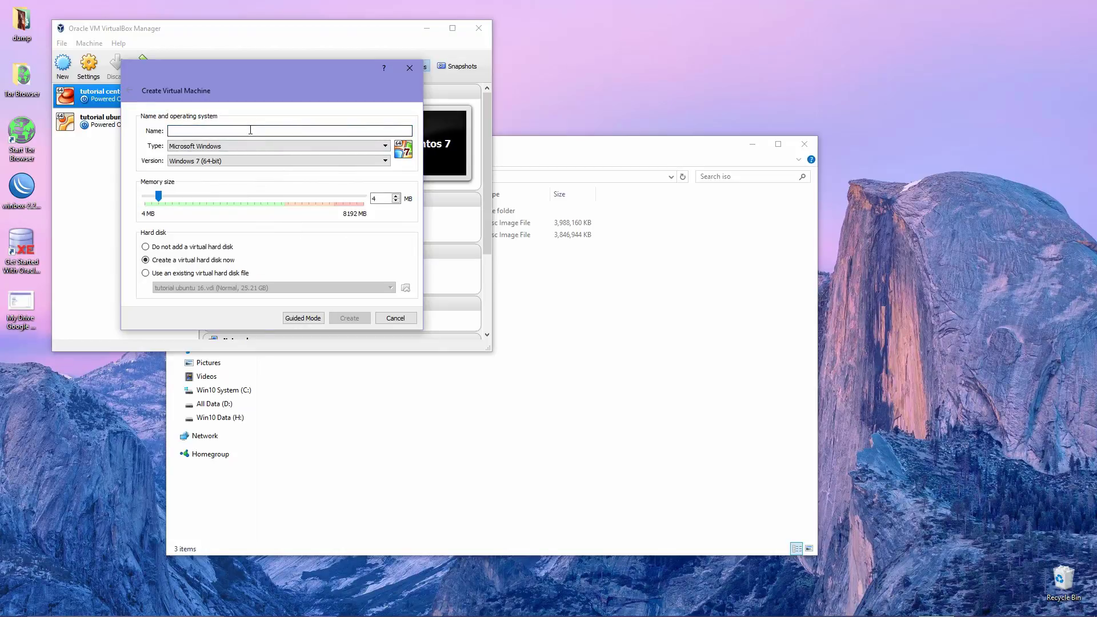
{"action": "type", "text": "Tutoria"}
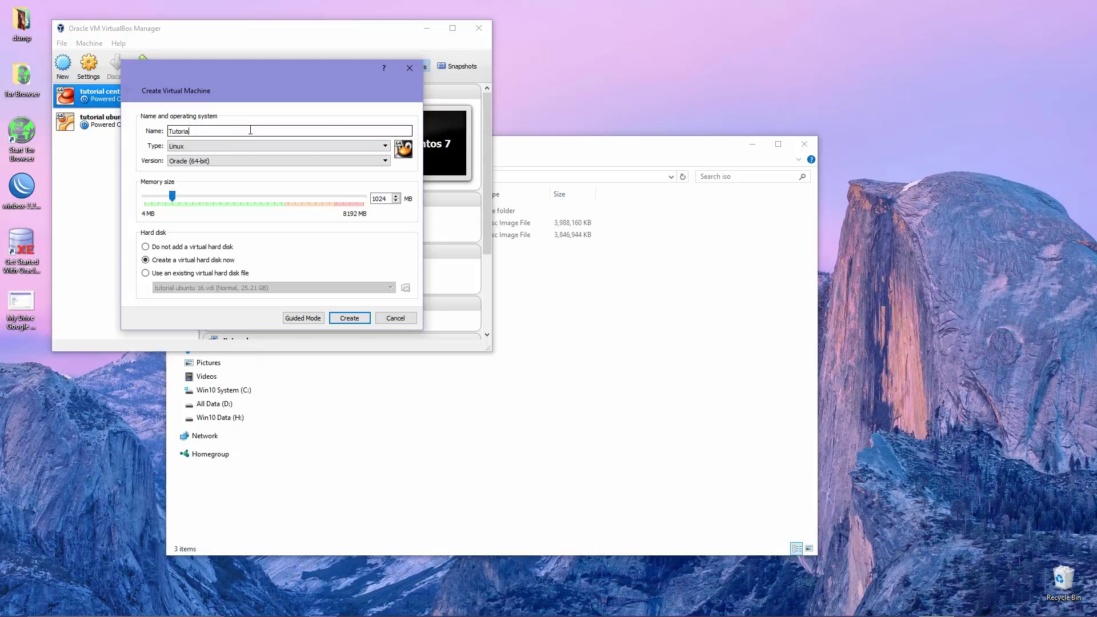
{"action": "type", "text": "l Windows 7"}
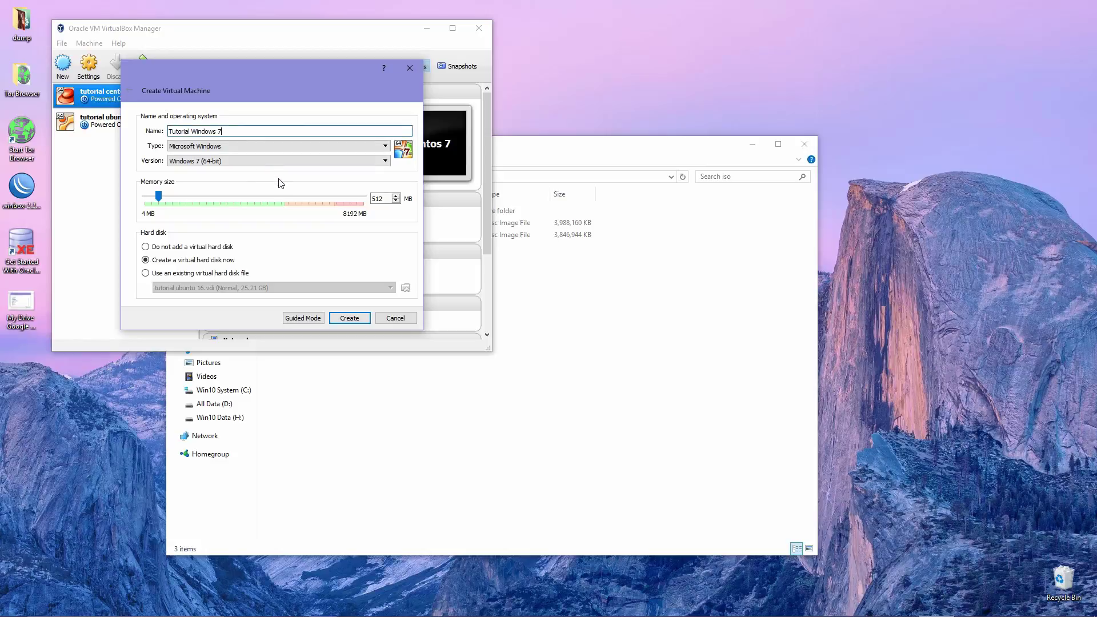
{"action": "left_click", "coordinate": [242, 146]}
{"action": "left_click", "coordinate": [242, 146]}
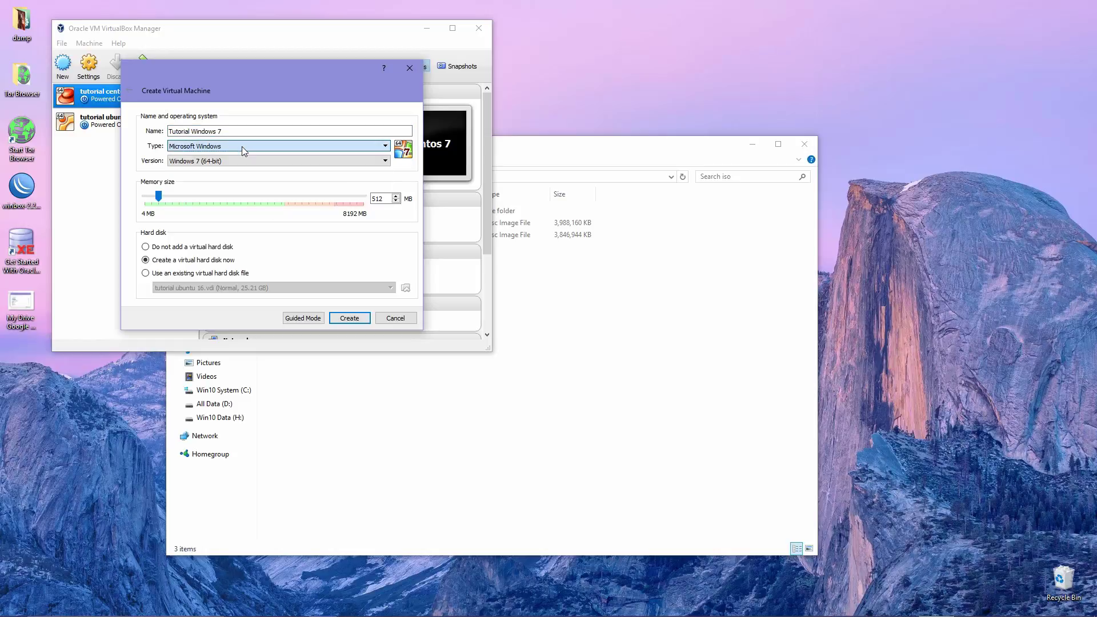
{"action": "left_click", "coordinate": [236, 165]}
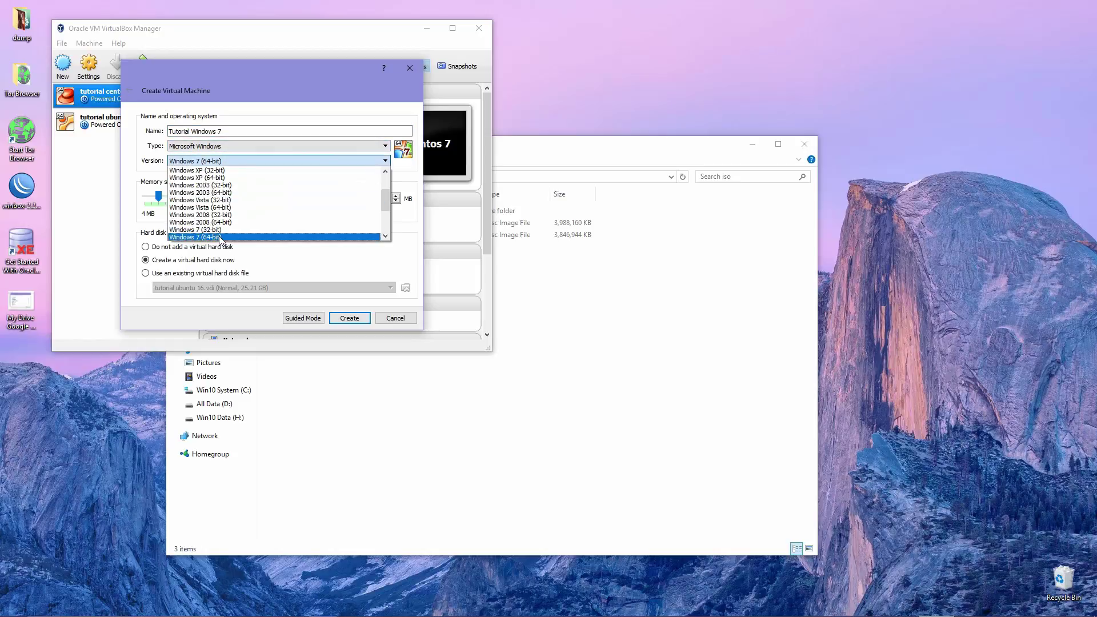
{"action": "left_click", "coordinate": [241, 236]}
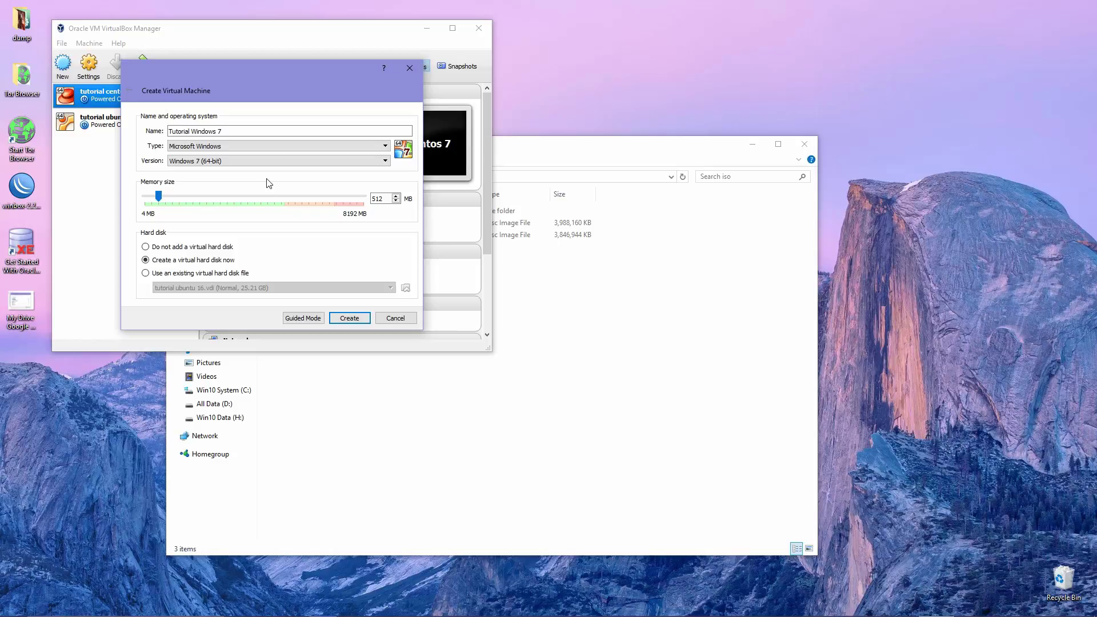
{"action": "left_click", "coordinate": [255, 160]}
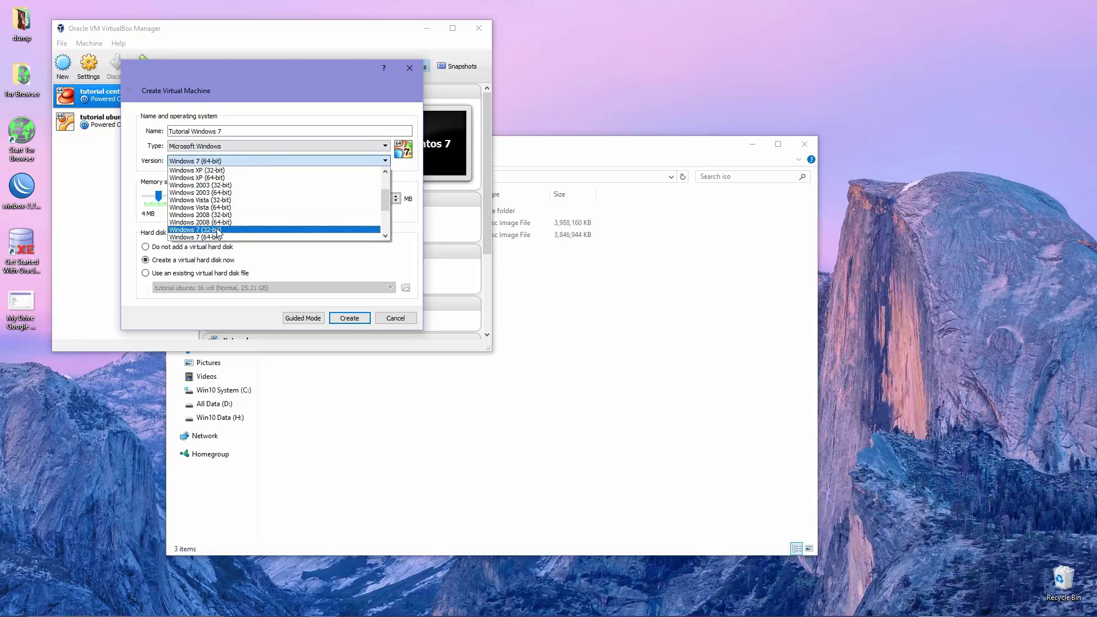
{"action": "left_click", "coordinate": [218, 230]}
{"action": "left_click", "coordinate": [274, 161]}
{"action": "key", "text": "Down"}
{"action": "key", "text": "Return"}
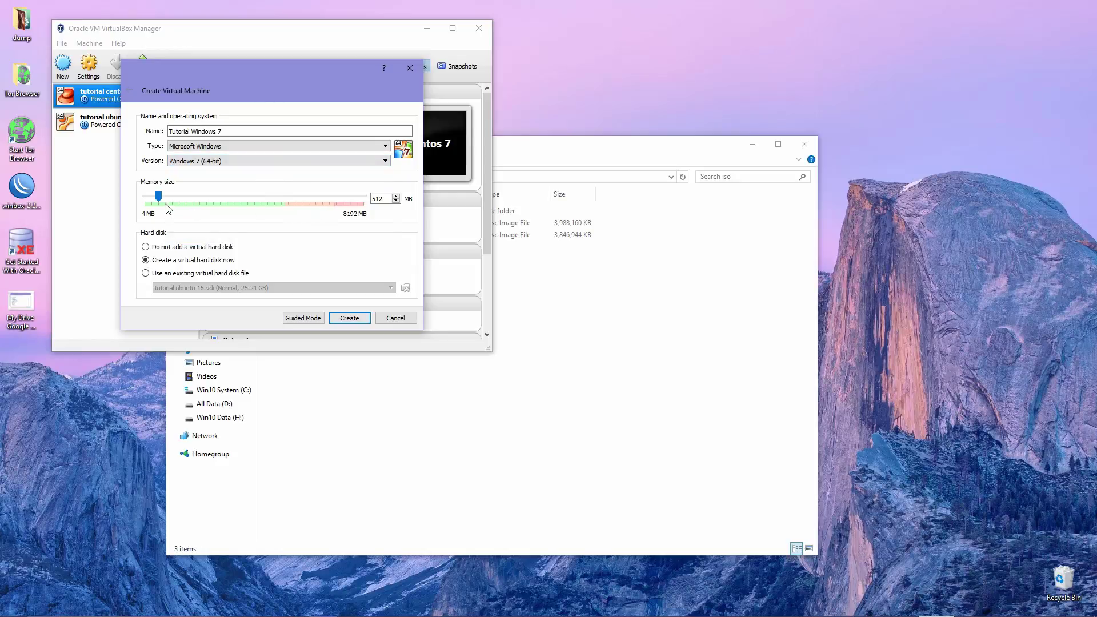
{"action": "left_click_drag", "start_coordinate": [161, 195], "coordinate": [172, 195]}
Save the new virtual disk file as H:\vm\Tutorial Windows 7.vdi
{"action": "left_click", "coordinate": [350, 318]}
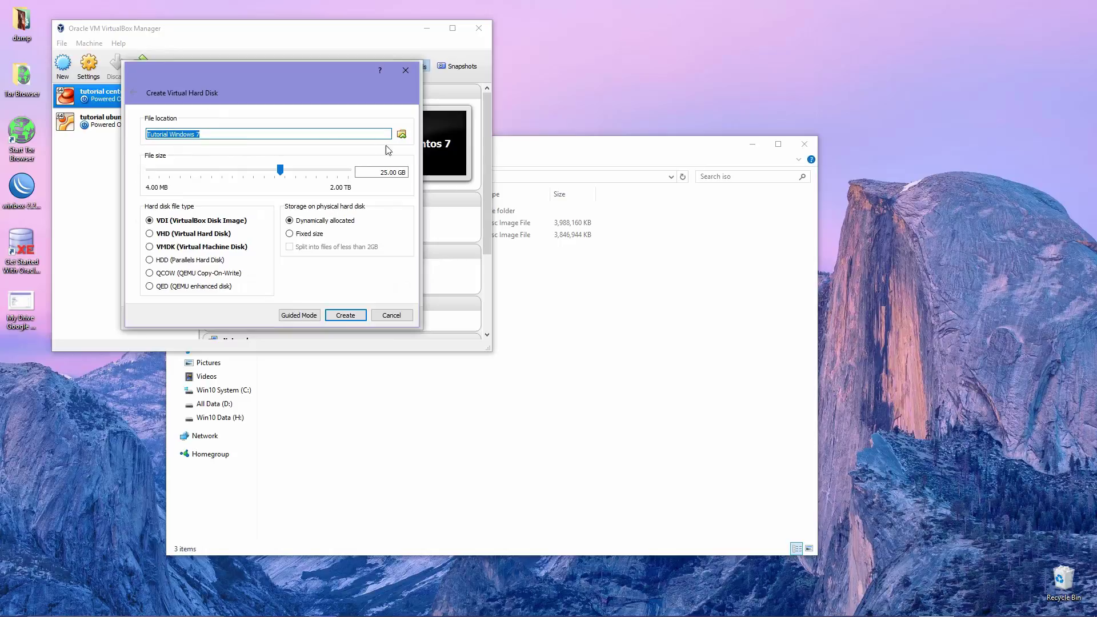
{"action": "left_click", "coordinate": [343, 135]}
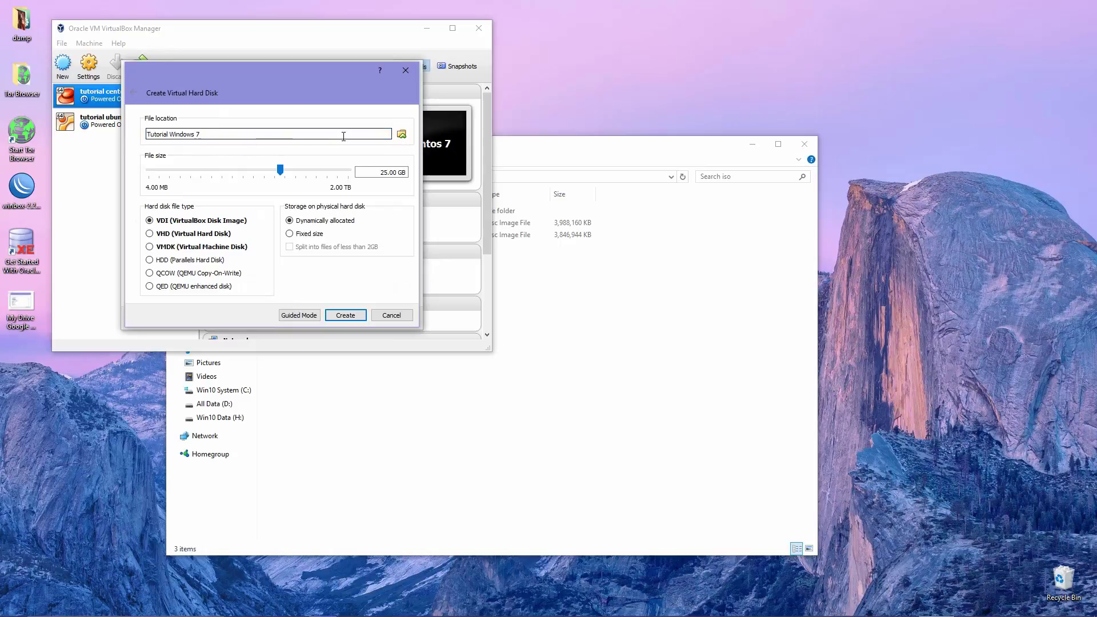
{"action": "left_click", "coordinate": [403, 135]}
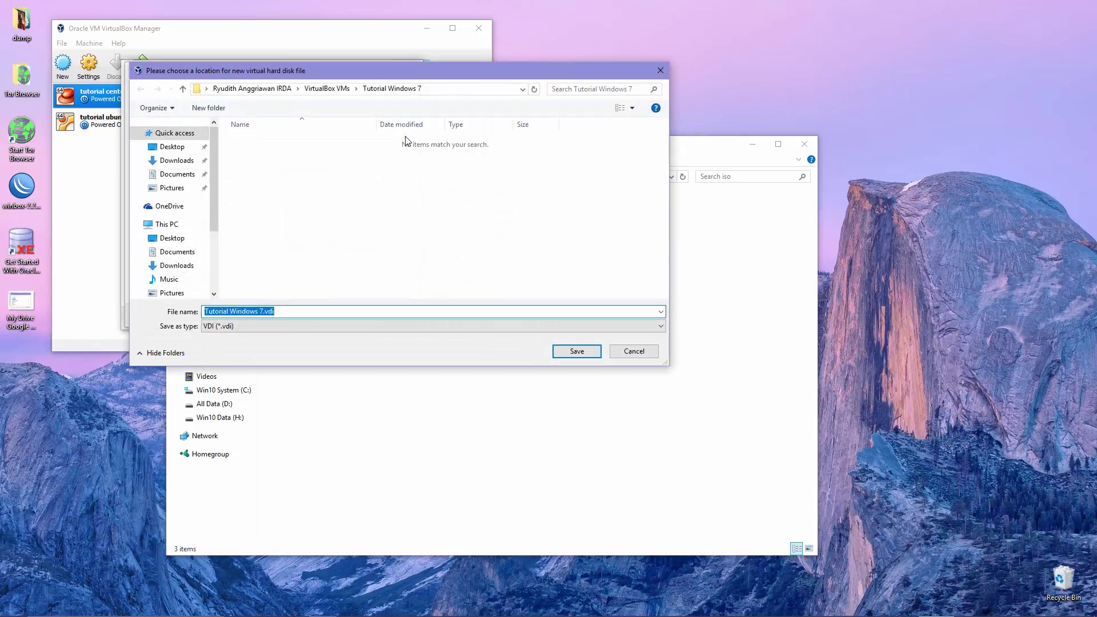
{"action": "left_click", "coordinate": [366, 223]}
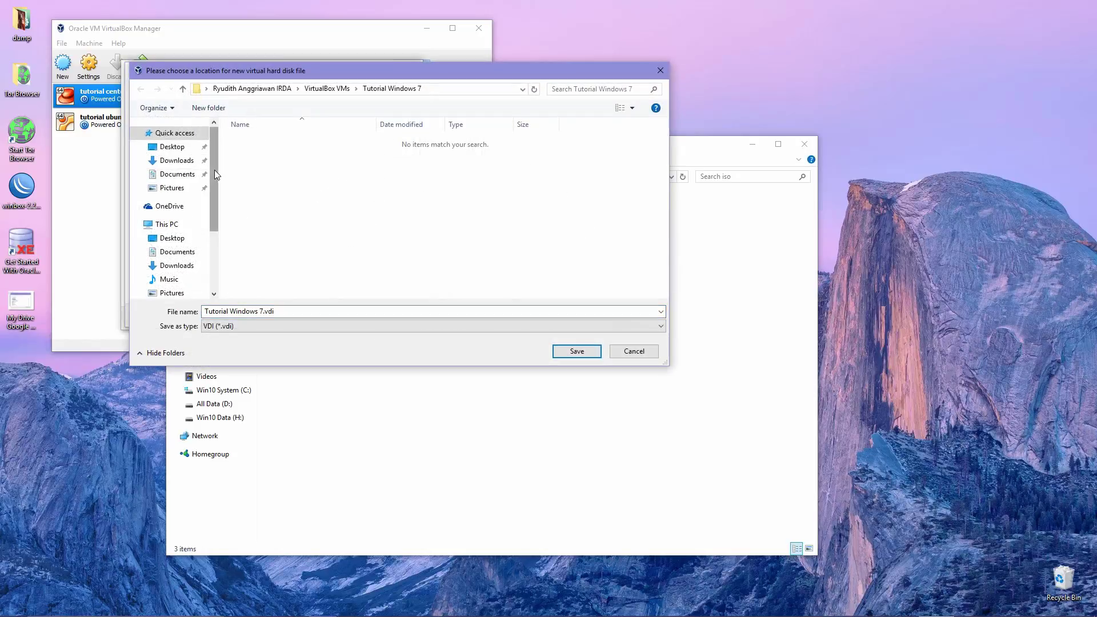
{"action": "left_click_drag", "start_coordinate": [214, 170], "coordinate": [214, 227]}
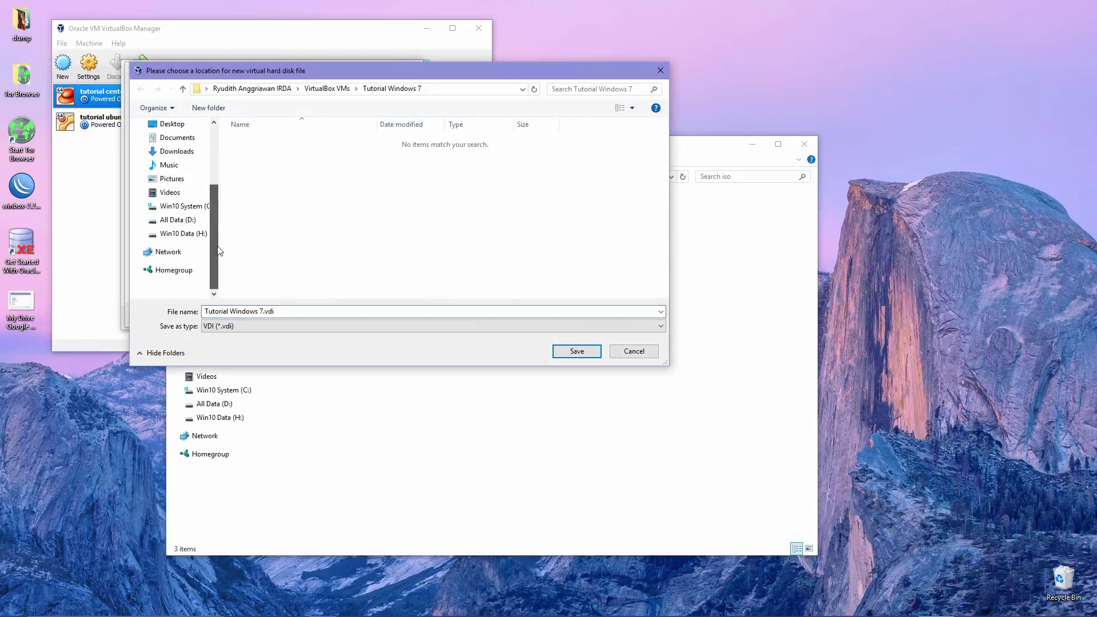
{"action": "left_click", "coordinate": [170, 236]}
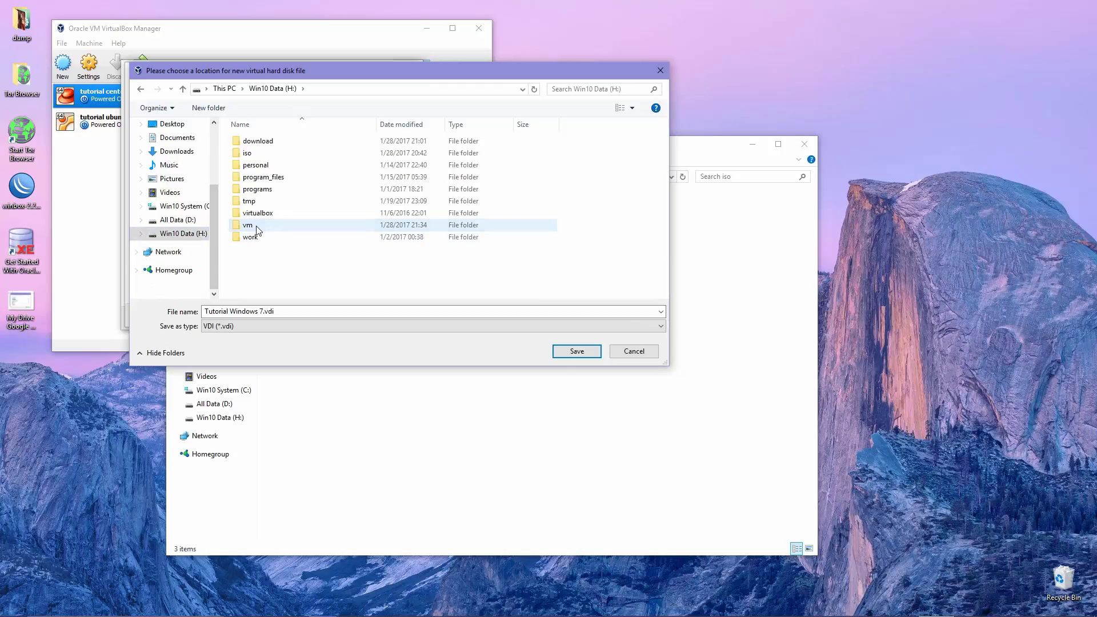
{"action": "double_click", "coordinate": [252, 226]}
{"action": "left_click", "coordinate": [567, 353]}
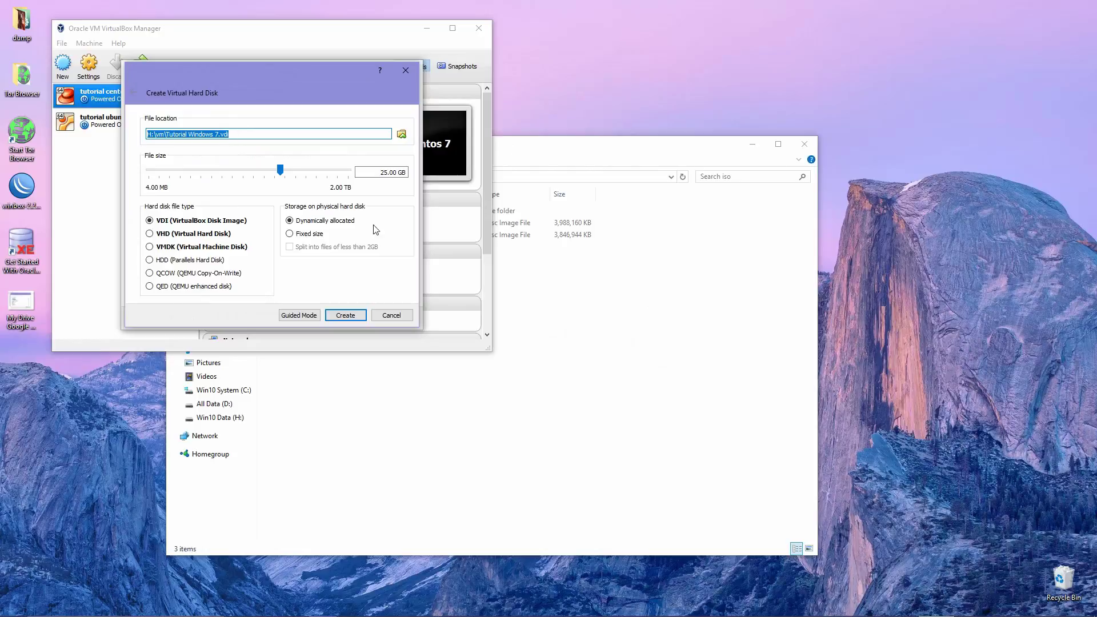
Change the virtual disk size from 25 to 30 GB
{"action": "left_click", "coordinate": [385, 171]}
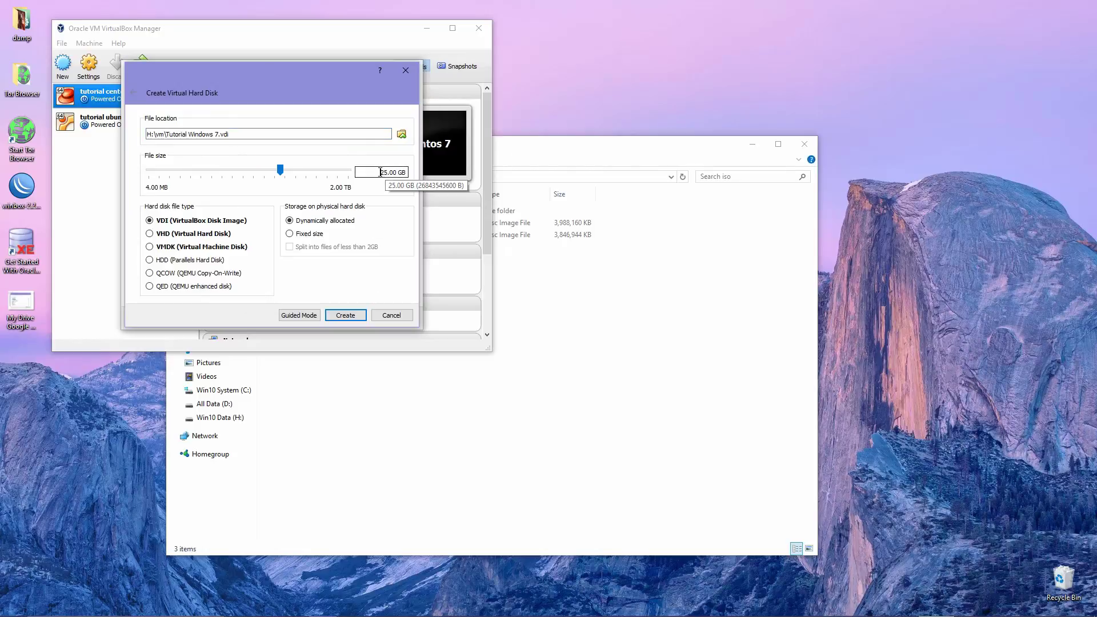
{"action": "double_click", "coordinate": [385, 171]}
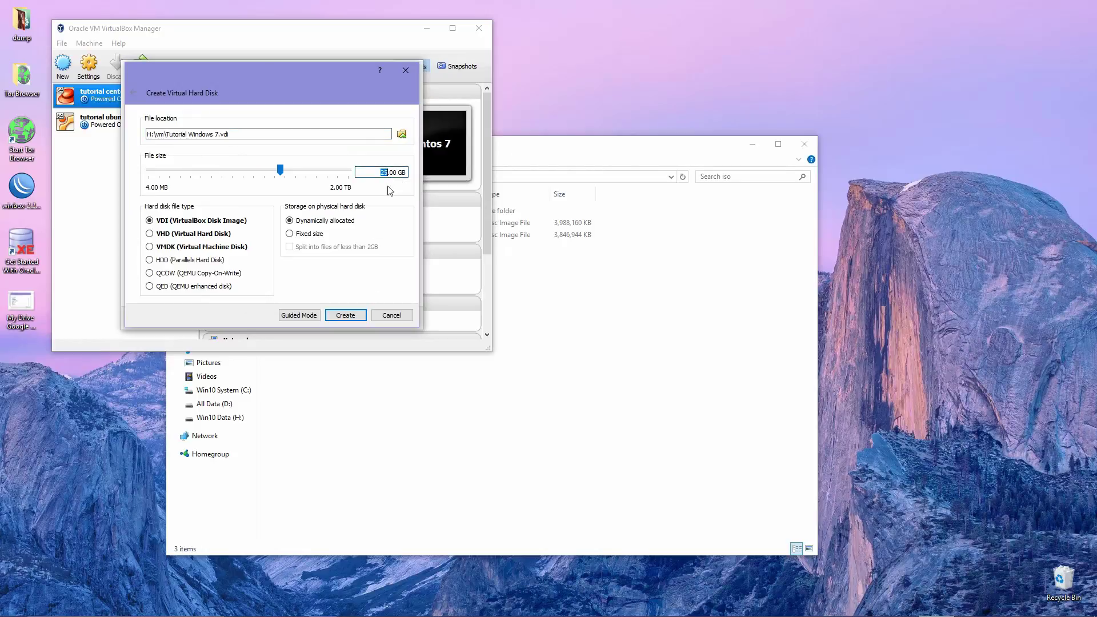
{"action": "type", "text": "30"}
Create the 30 GB disk and open Tutorial Windows 7's settings
{"action": "left_click", "coordinate": [349, 319]}
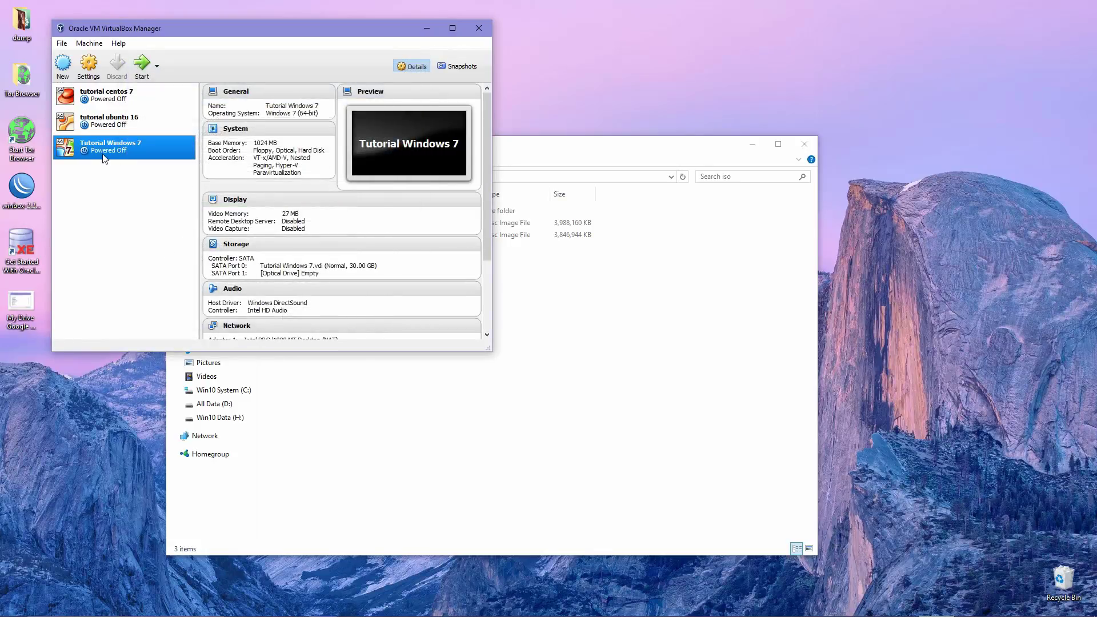
{"action": "left_click", "coordinate": [93, 69]}
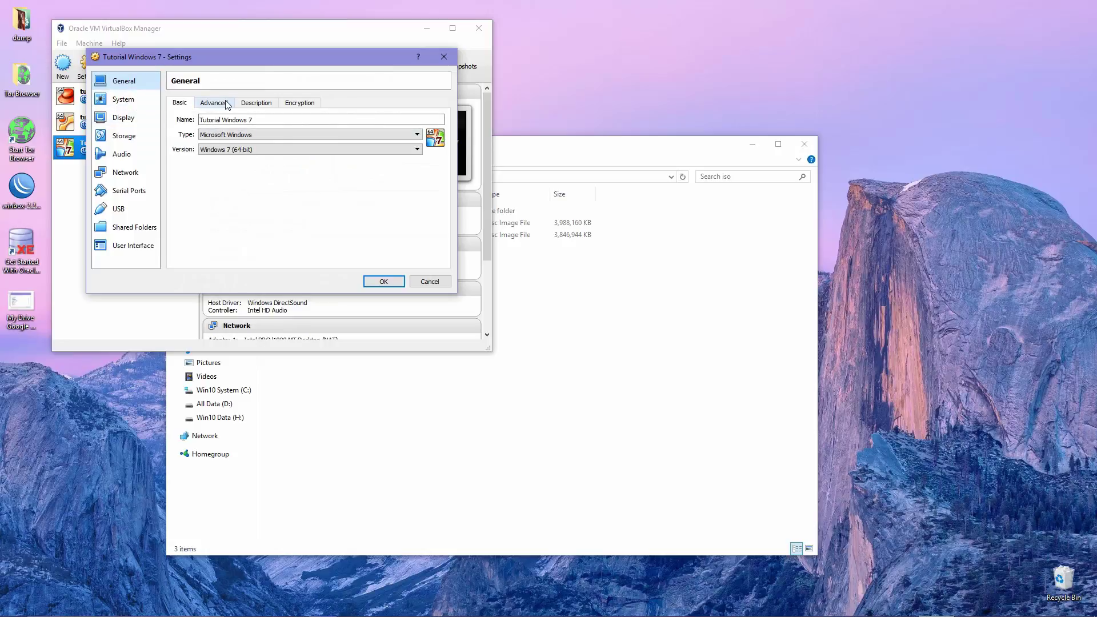
{"action": "left_click", "coordinate": [227, 104]}
{"action": "left_click", "coordinate": [256, 103]}
{"action": "left_click", "coordinate": [298, 102]}
{"action": "left_click", "coordinate": [179, 103]}
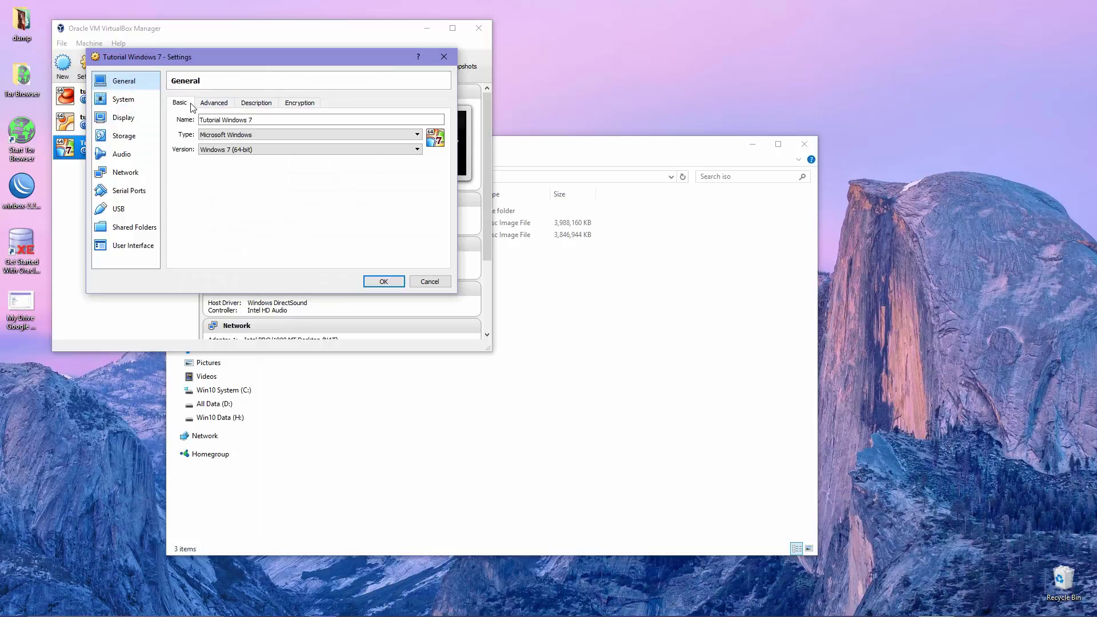
Disable Floppy in the boot order and move it below Optical and Hard Disk
{"action": "left_click", "coordinate": [122, 99]}
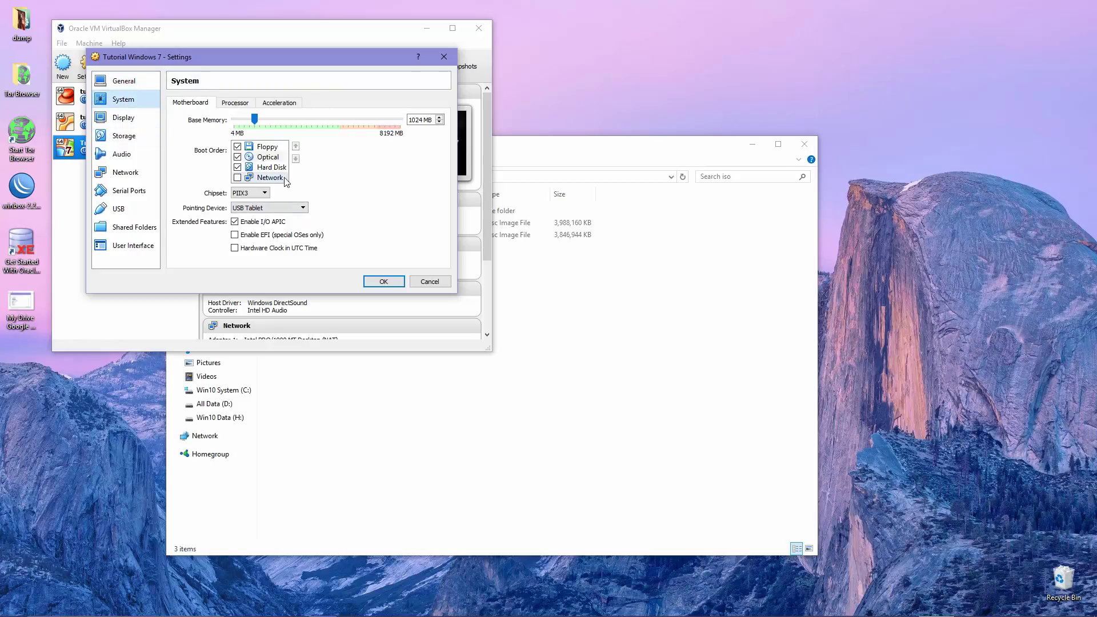
{"action": "left_click", "coordinate": [269, 148]}
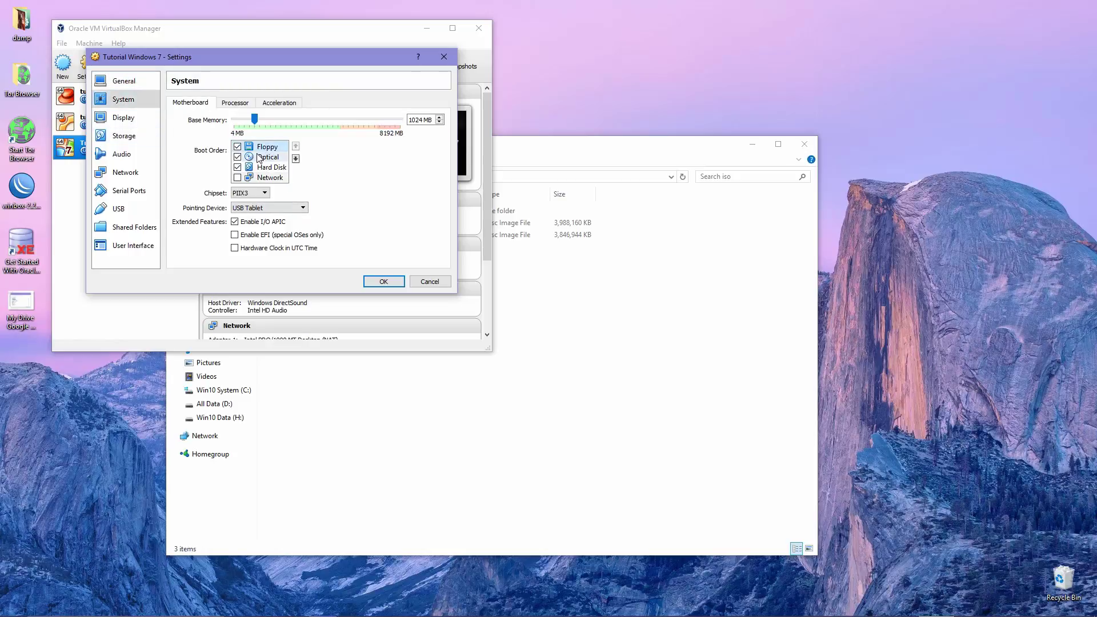
{"action": "left_click", "coordinate": [237, 147]}
{"action": "left_click", "coordinate": [295, 159]}
{"action": "left_click", "coordinate": [295, 159]}
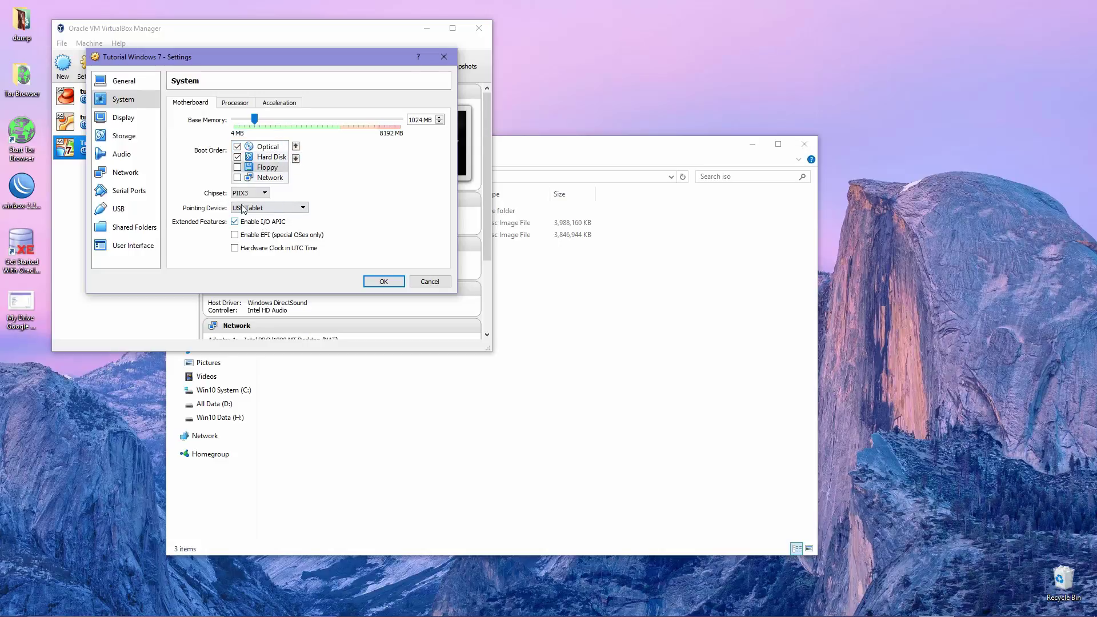
Enable PAE/NX in the processor settings, keeping 2 CPUs
{"action": "left_click", "coordinate": [226, 104]}
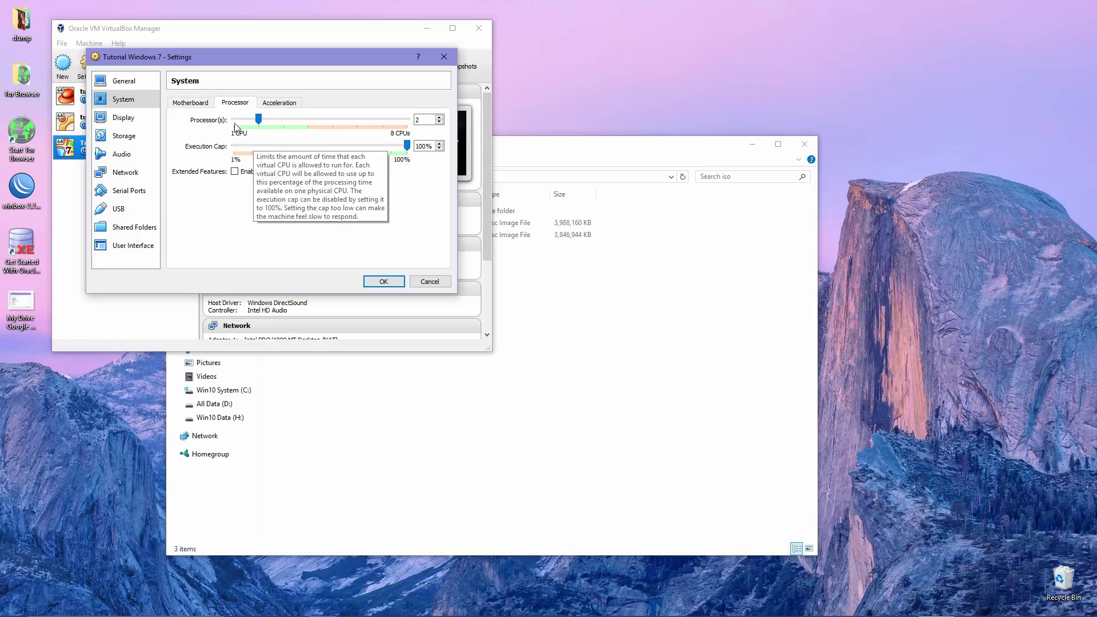
{"action": "left_click_drag", "start_coordinate": [258, 118], "coordinate": [235, 120]}
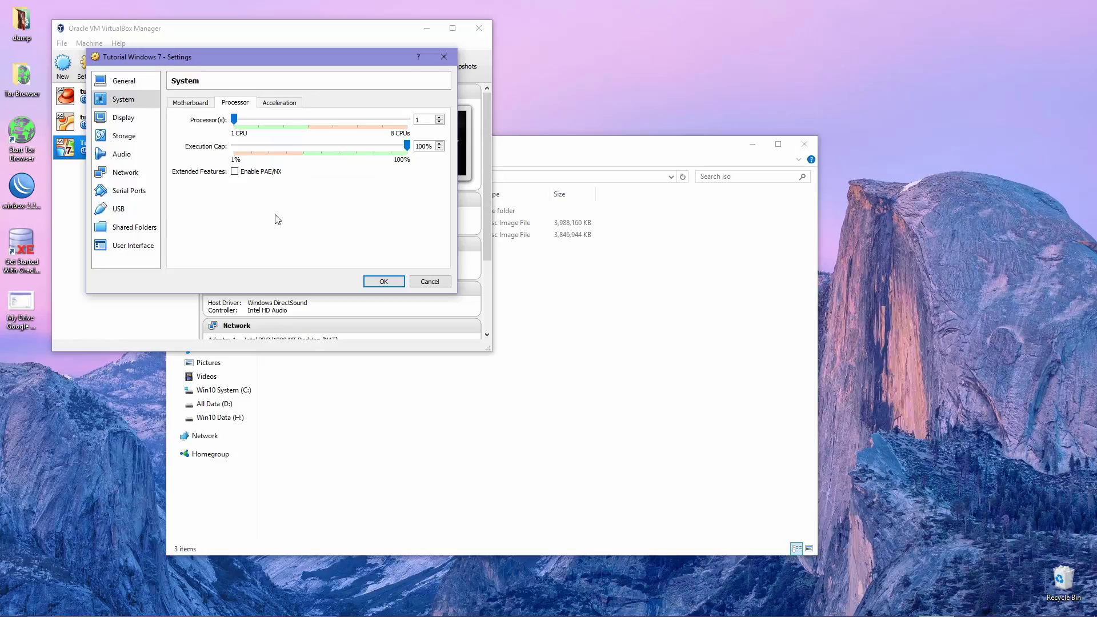
{"action": "left_click", "coordinate": [259, 173]}
{"action": "left_click_drag", "start_coordinate": [234, 119], "coordinate": [257, 120]}
{"action": "left_click", "coordinate": [193, 103]}
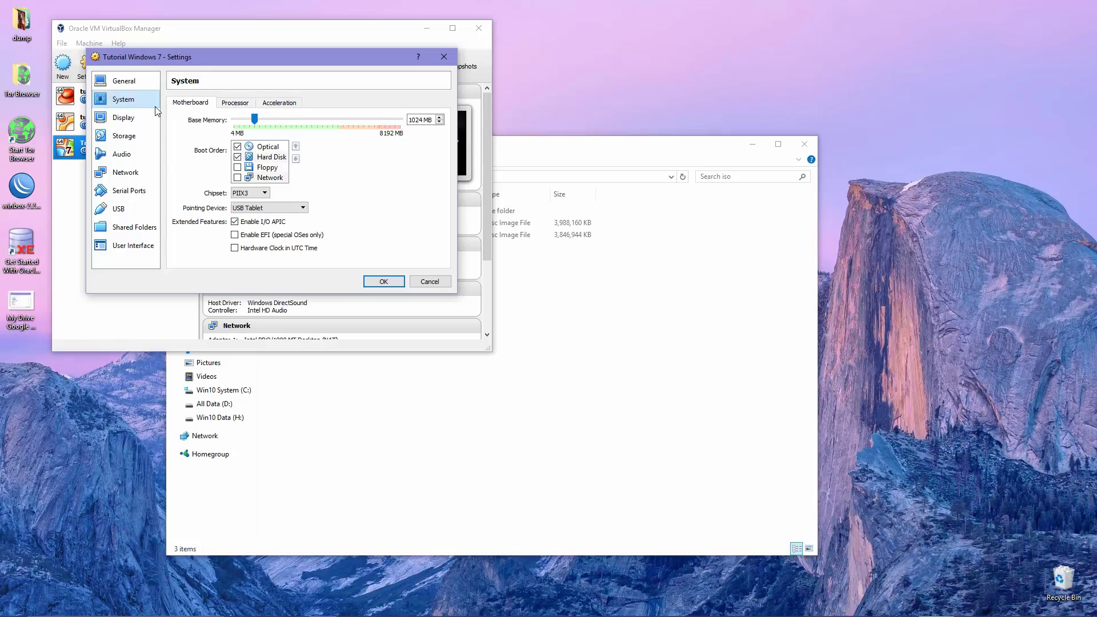
Enable 3D acceleration and raise video memory to 256 MB
{"action": "left_click", "coordinate": [127, 117]}
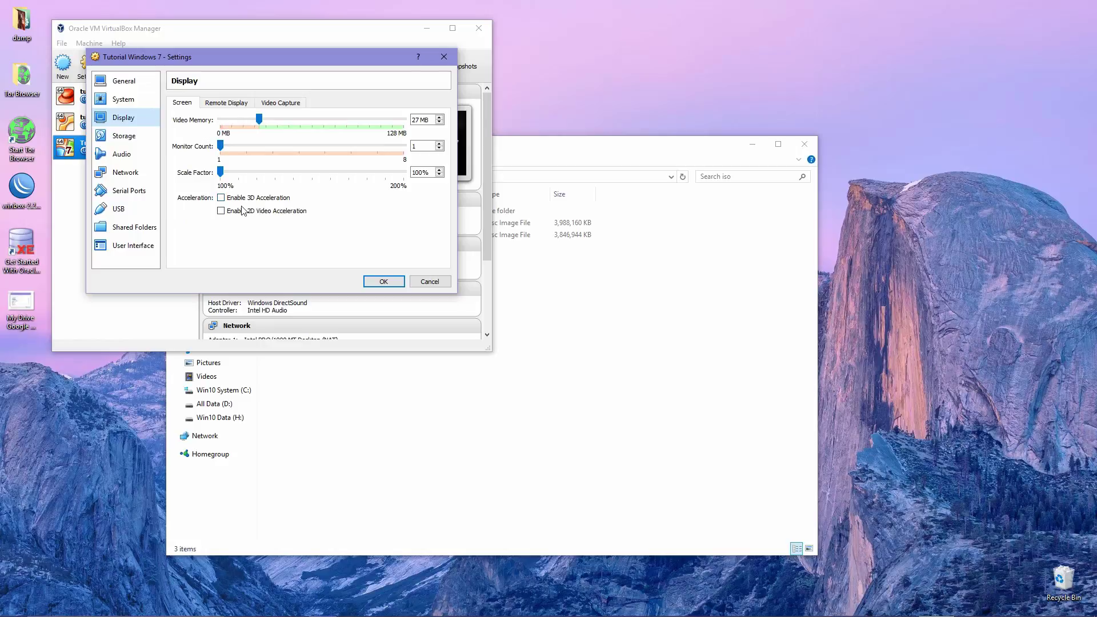
{"action": "left_click", "coordinate": [222, 198]}
{"action": "left_click_drag", "start_coordinate": [240, 119], "coordinate": [404, 119]}
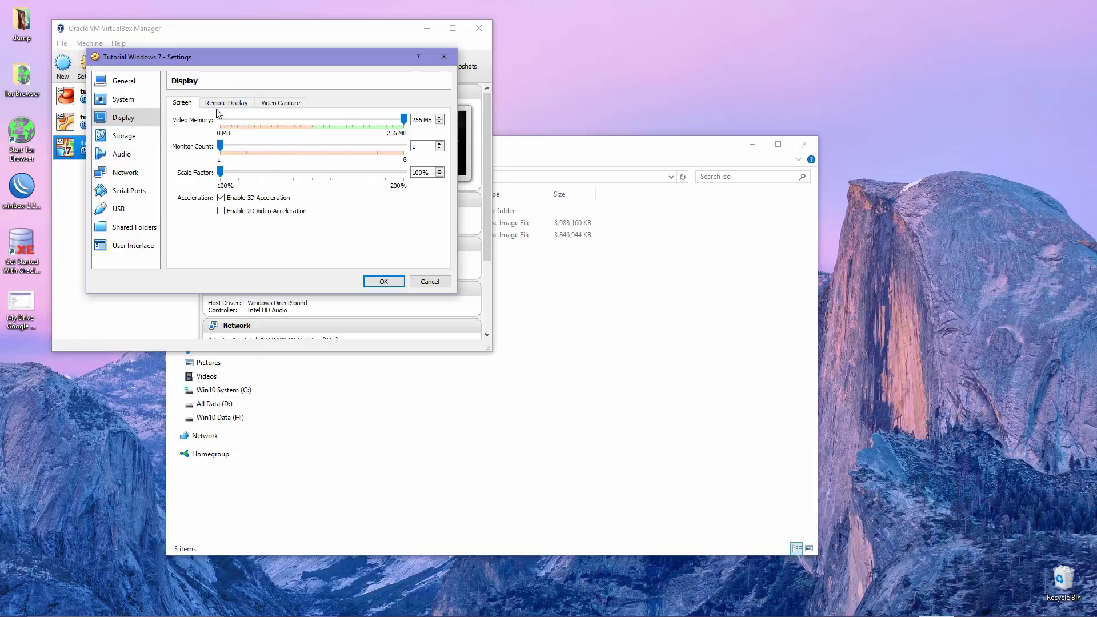
{"action": "left_click", "coordinate": [237, 104]}
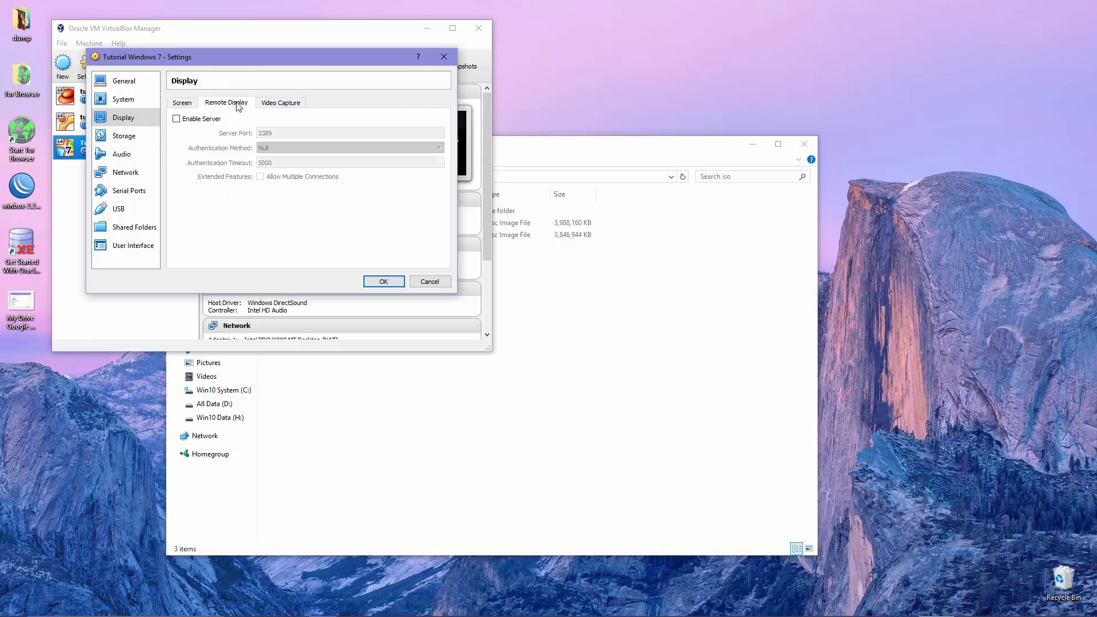
{"action": "left_click", "coordinate": [182, 107]}
Attach Windows 7.iso to the empty optical drive
{"action": "left_click", "coordinate": [126, 136]}
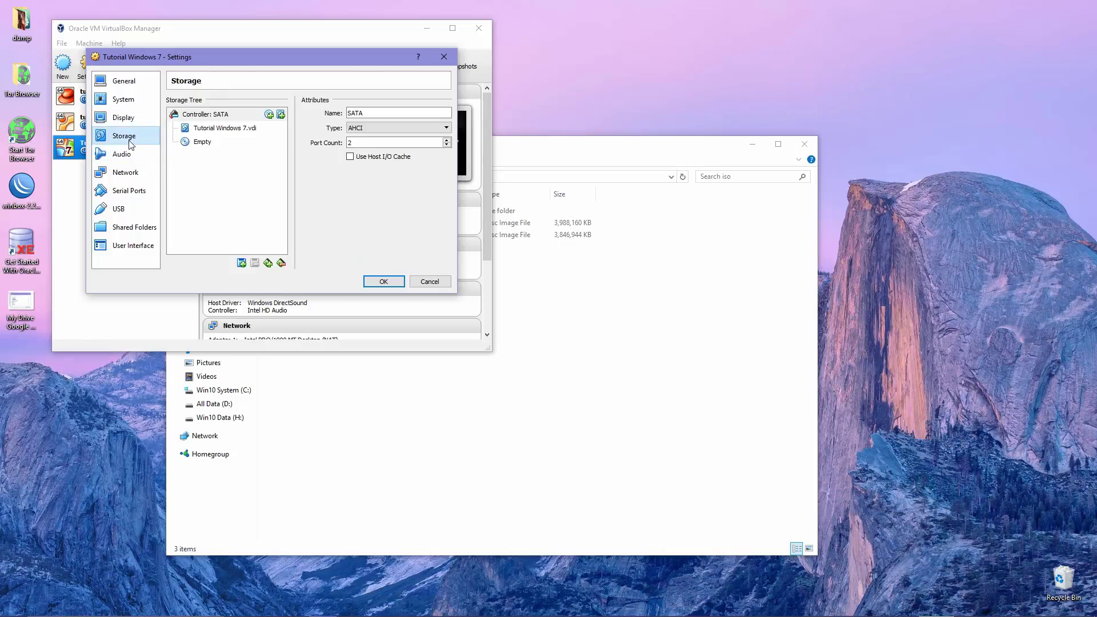
{"action": "left_click", "coordinate": [216, 141]}
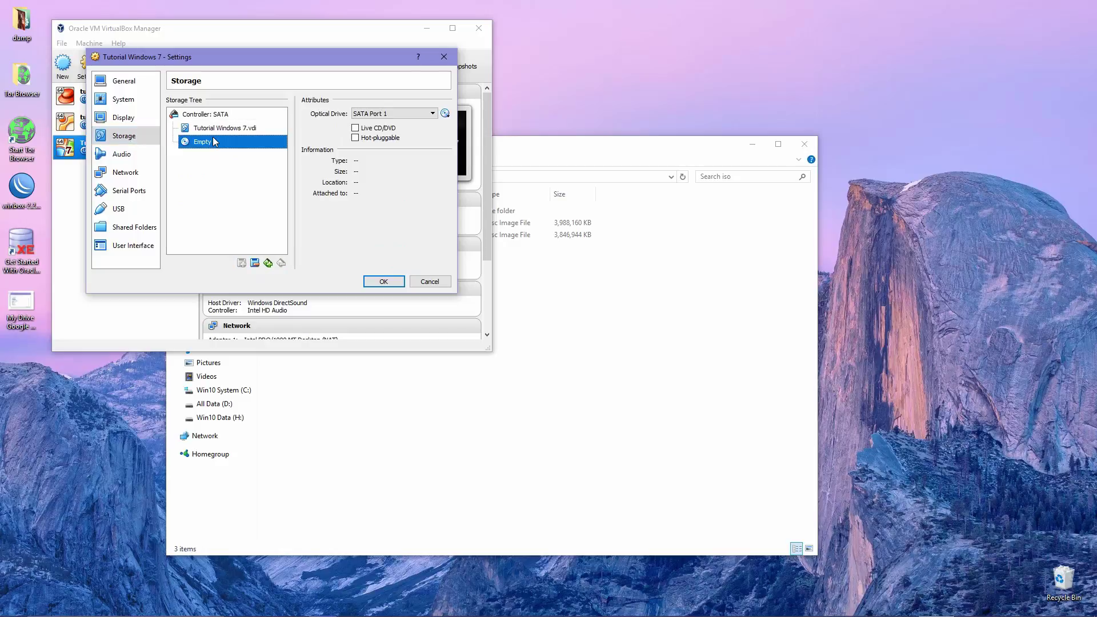
{"action": "left_click", "coordinate": [445, 114]}
{"action": "left_click", "coordinate": [468, 129]}
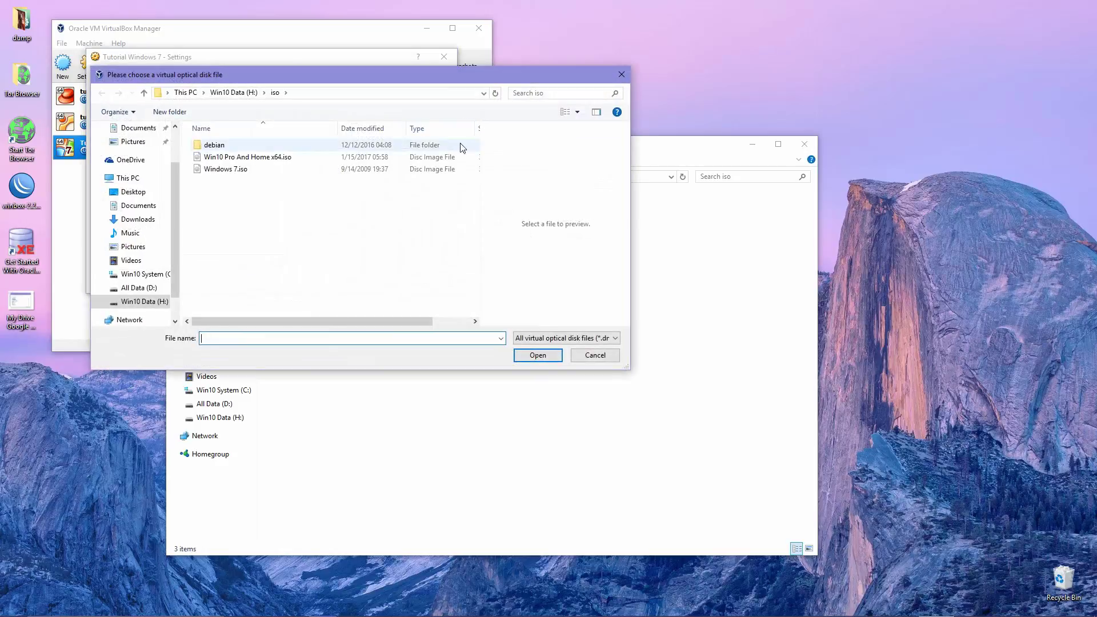
{"action": "left_click", "coordinate": [241, 170]}
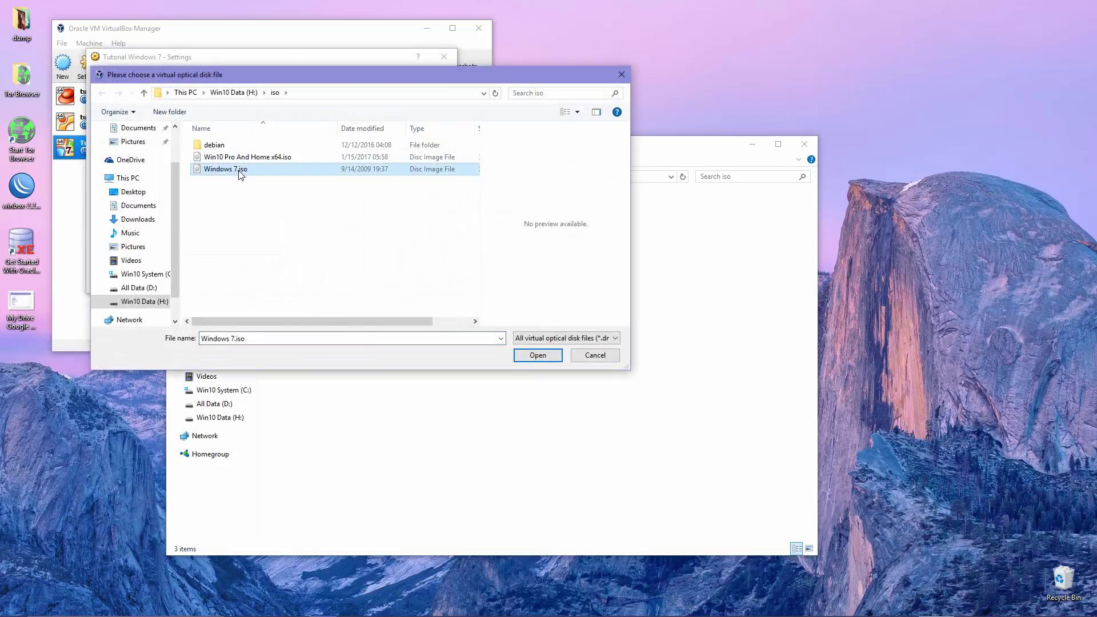
{"action": "left_click", "coordinate": [537, 362]}
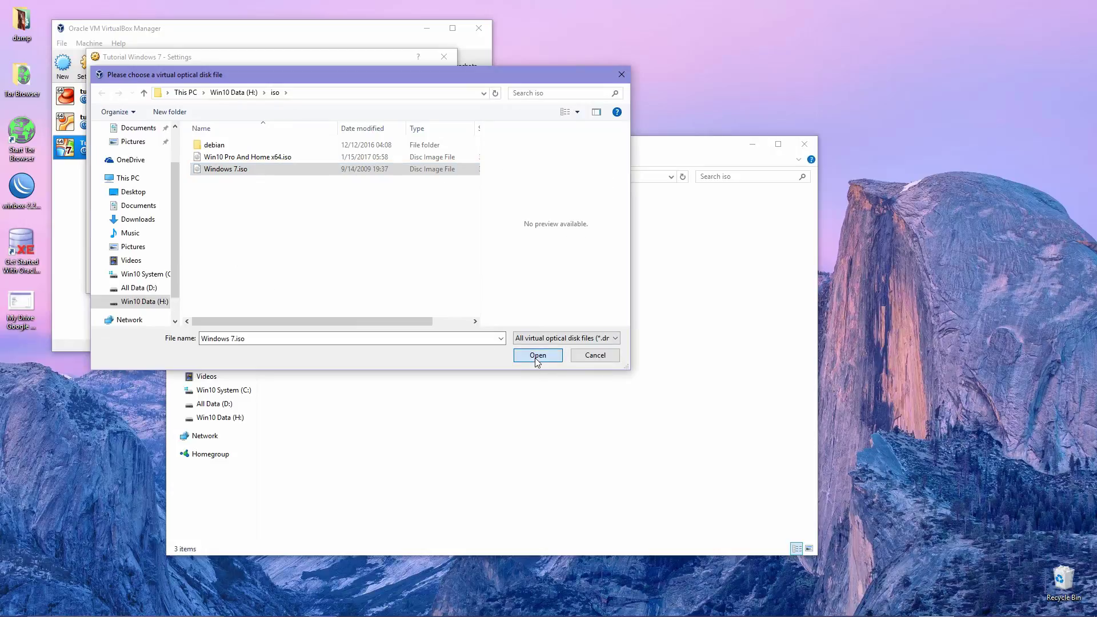
{"action": "left_click", "coordinate": [518, 363]}
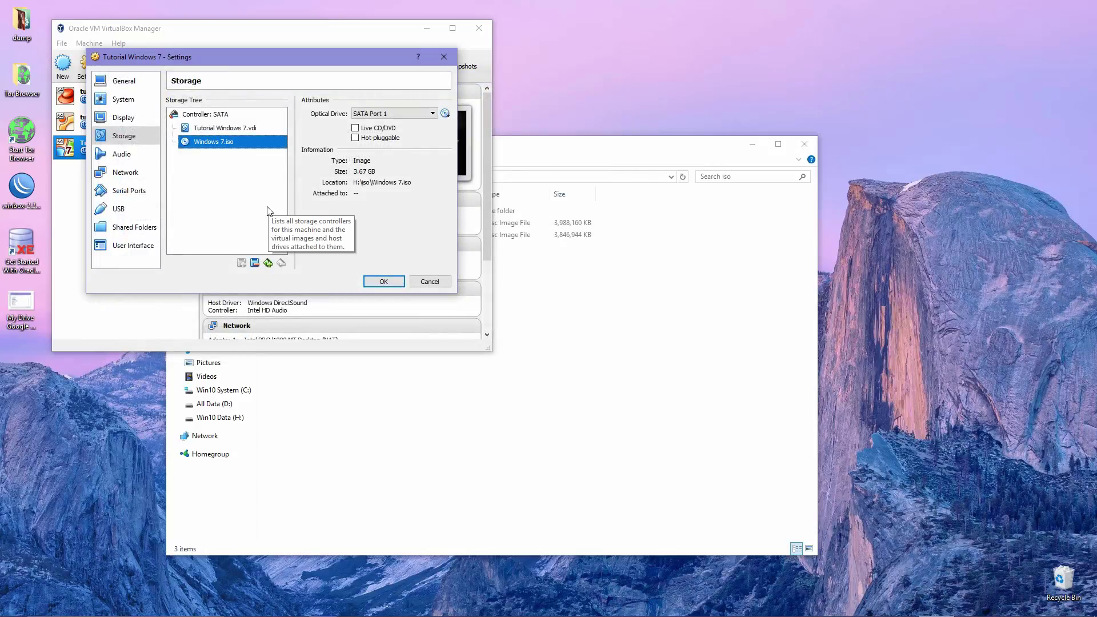
Review the Audio and Network settings and save the machine settings
{"action": "left_click", "coordinate": [132, 155]}
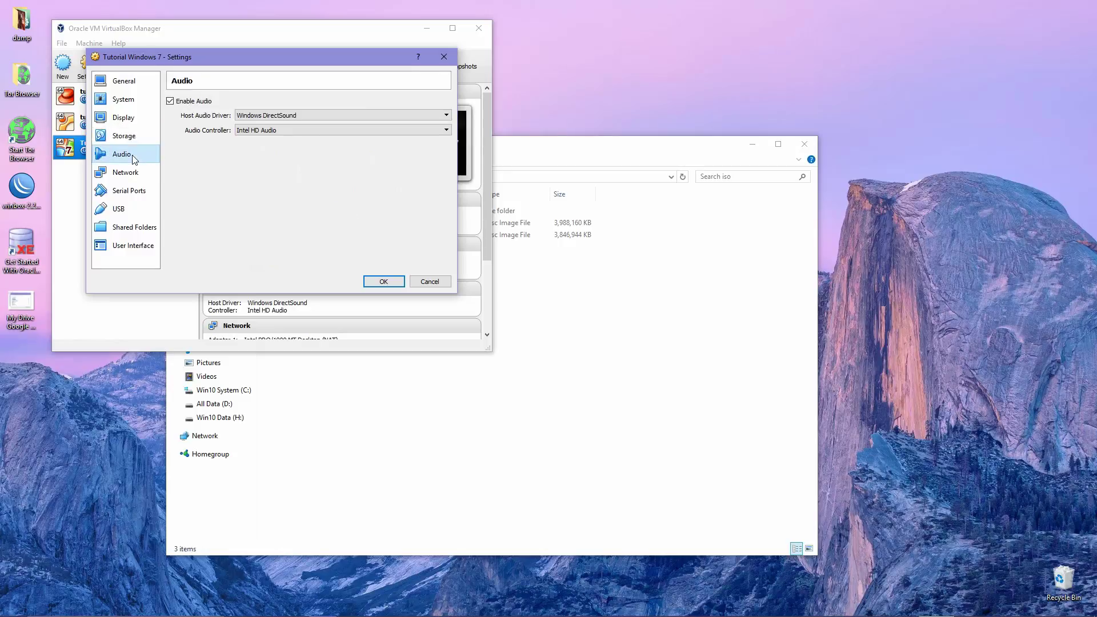
{"action": "left_click", "coordinate": [126, 173]}
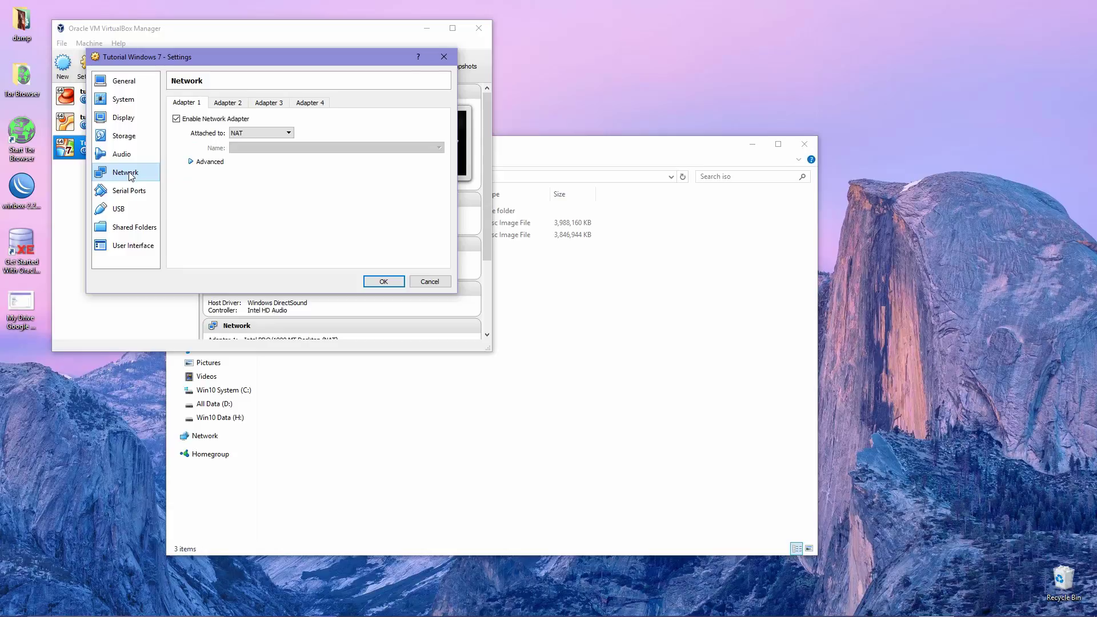
{"action": "left_click", "coordinate": [370, 283]}
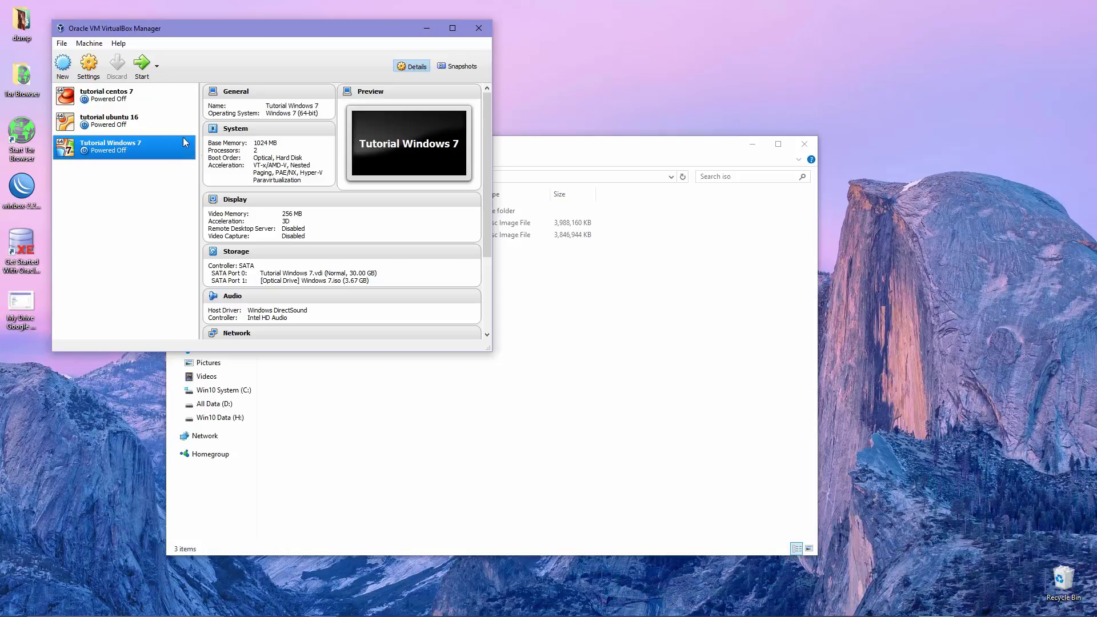
Start Tutorial Windows 7 from Windows 7.iso, dismissing the capture notice and resizing its window
{"action": "left_click", "coordinate": [149, 66]}
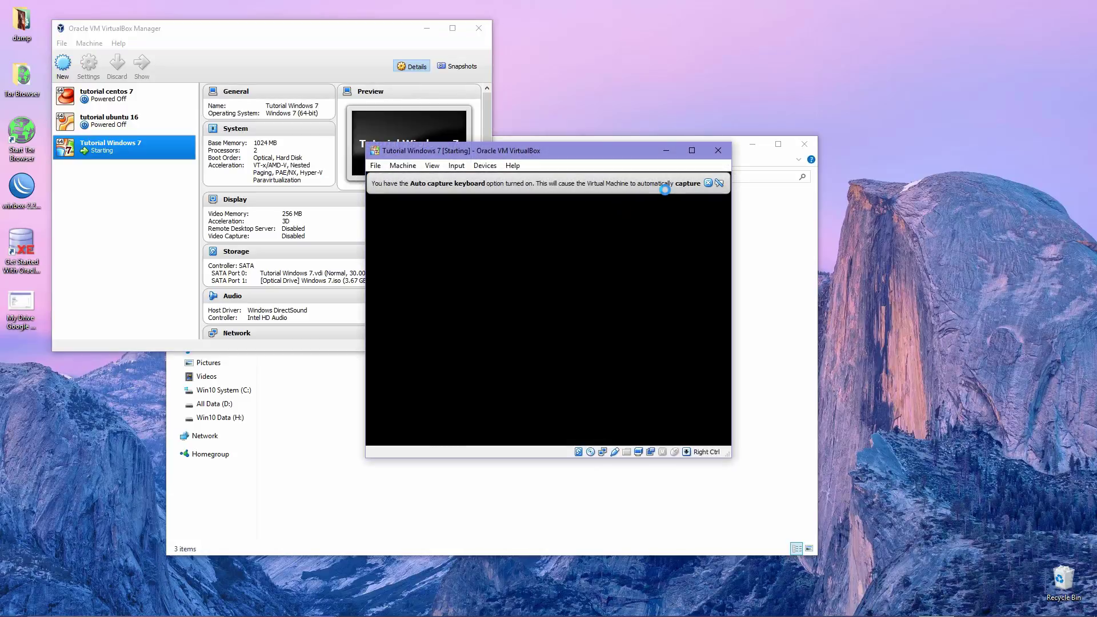
{"action": "left_click", "coordinate": [709, 183]}
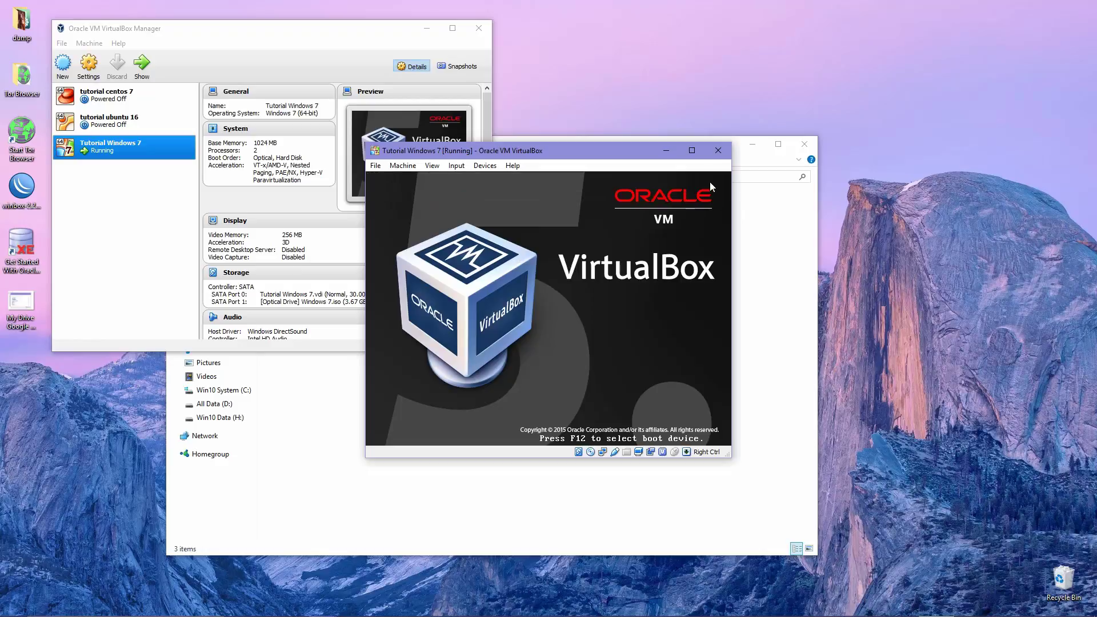
{"action": "double_click", "coordinate": [647, 145]}
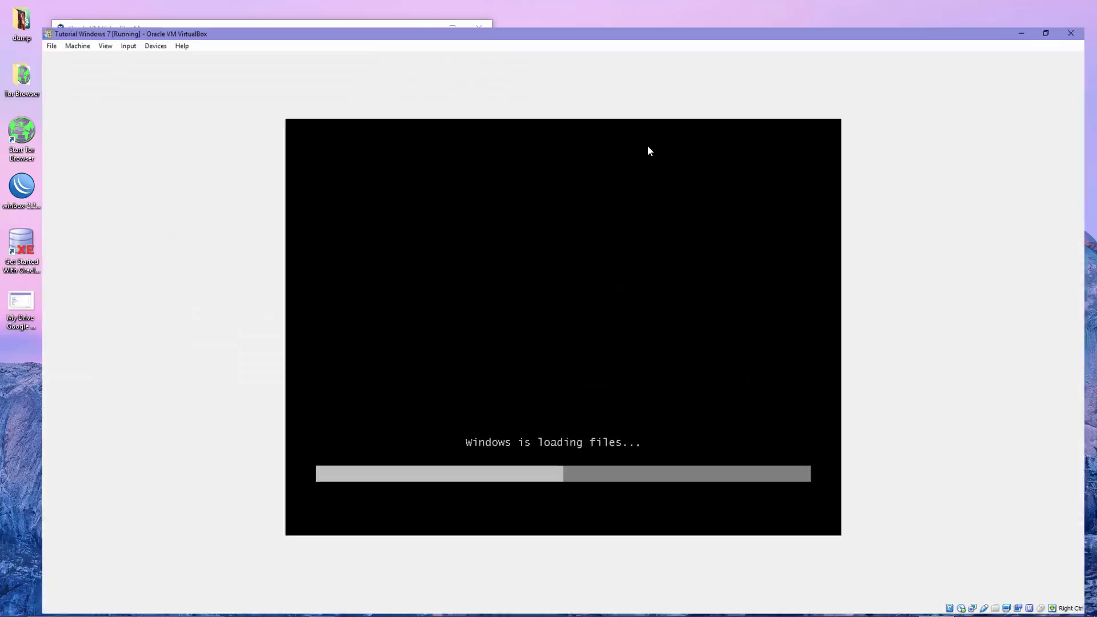
{"action": "double_click", "coordinate": [651, 5]}
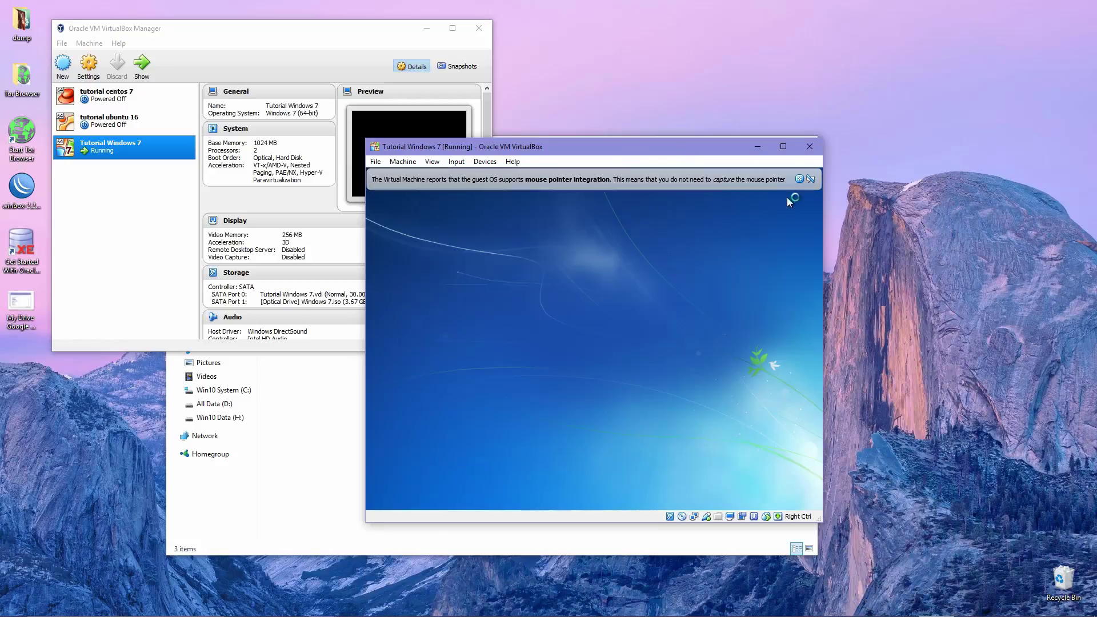
Keep English, English (United States) format and US keyboard in Windows setup and continue
{"action": "left_click", "coordinate": [800, 179]}
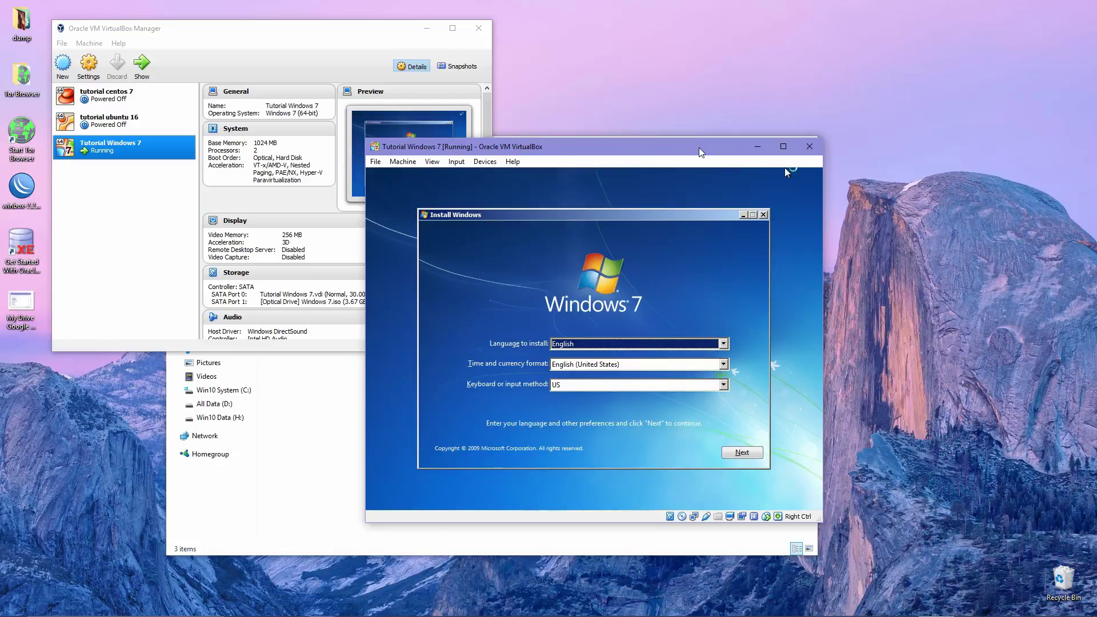
{"action": "left_click_drag", "start_coordinate": [698, 147], "coordinate": [703, 105]}
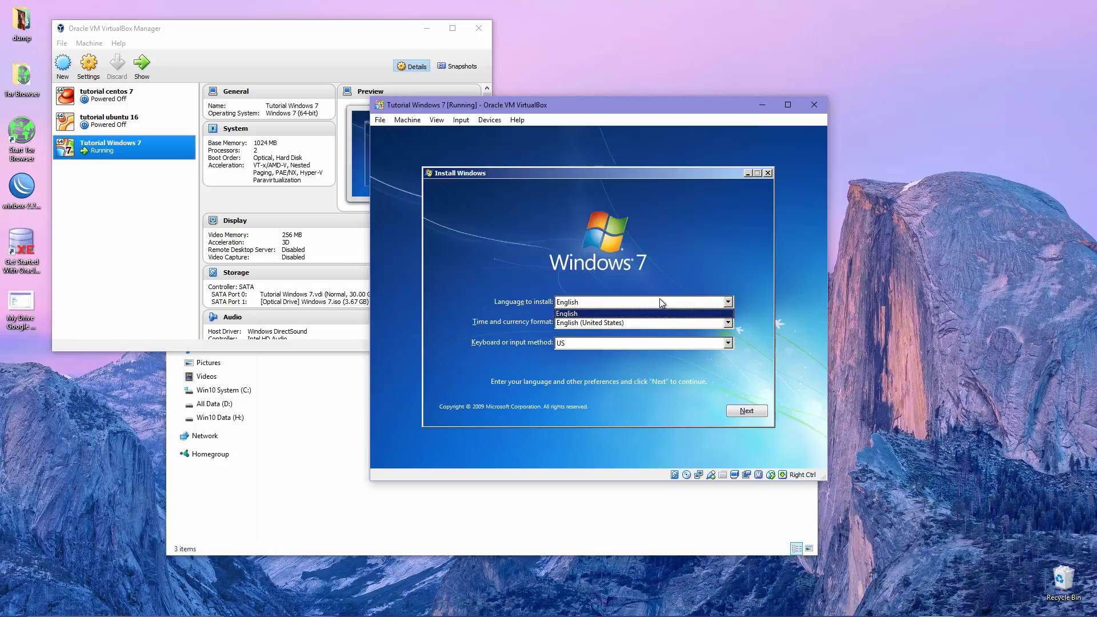
{"action": "left_click", "coordinate": [663, 322]}
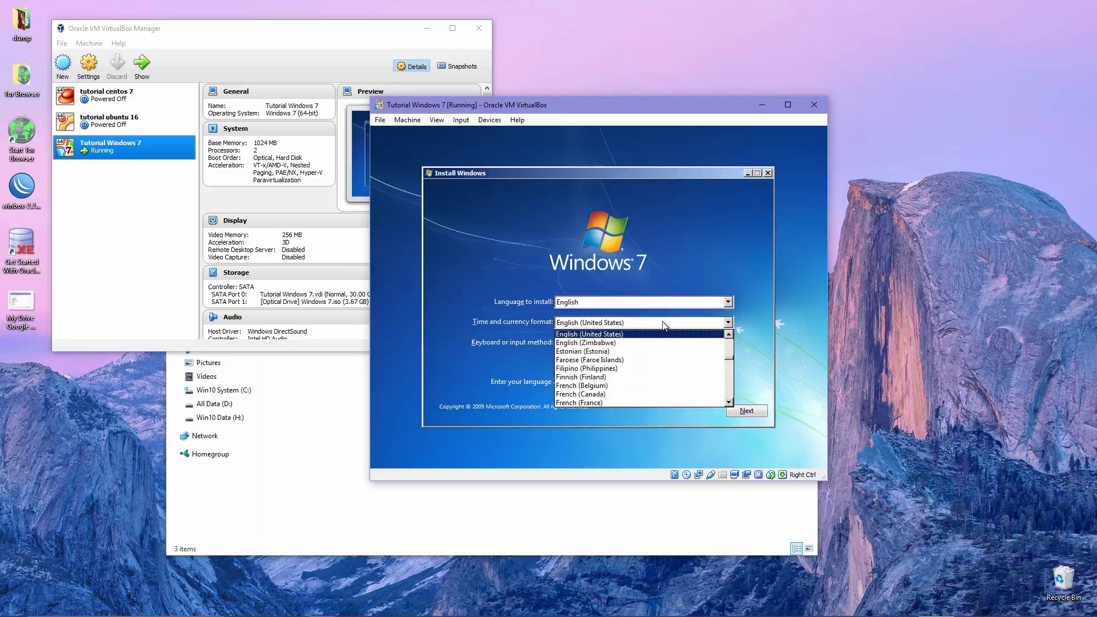
{"action": "left_click", "coordinate": [663, 323]}
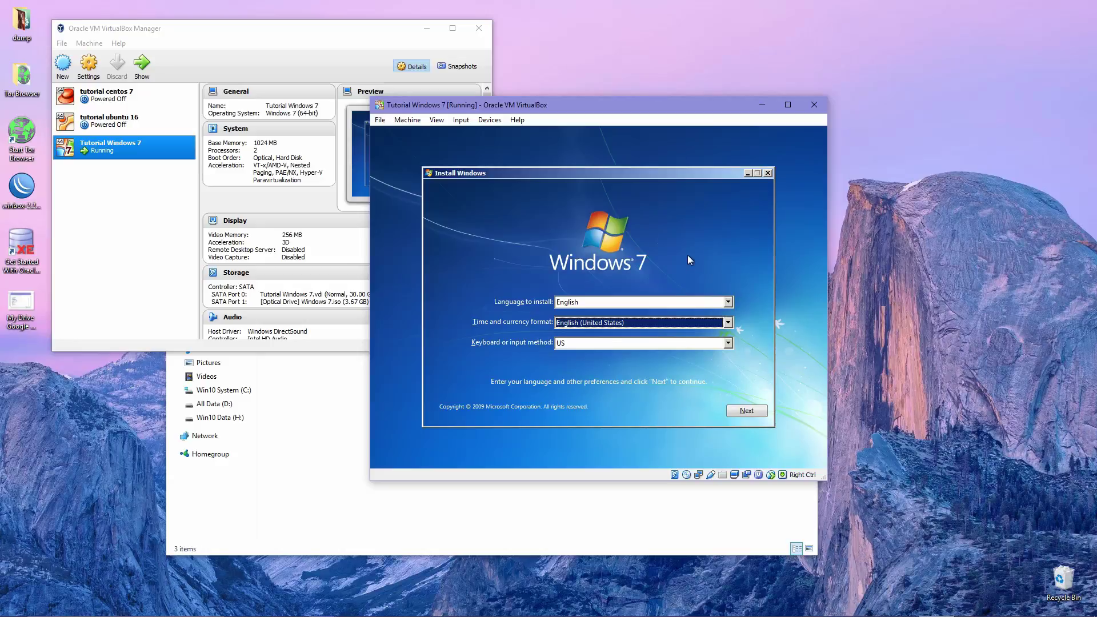
{"action": "left_click", "coordinate": [684, 344]}
{"action": "left_click", "coordinate": [684, 344]}
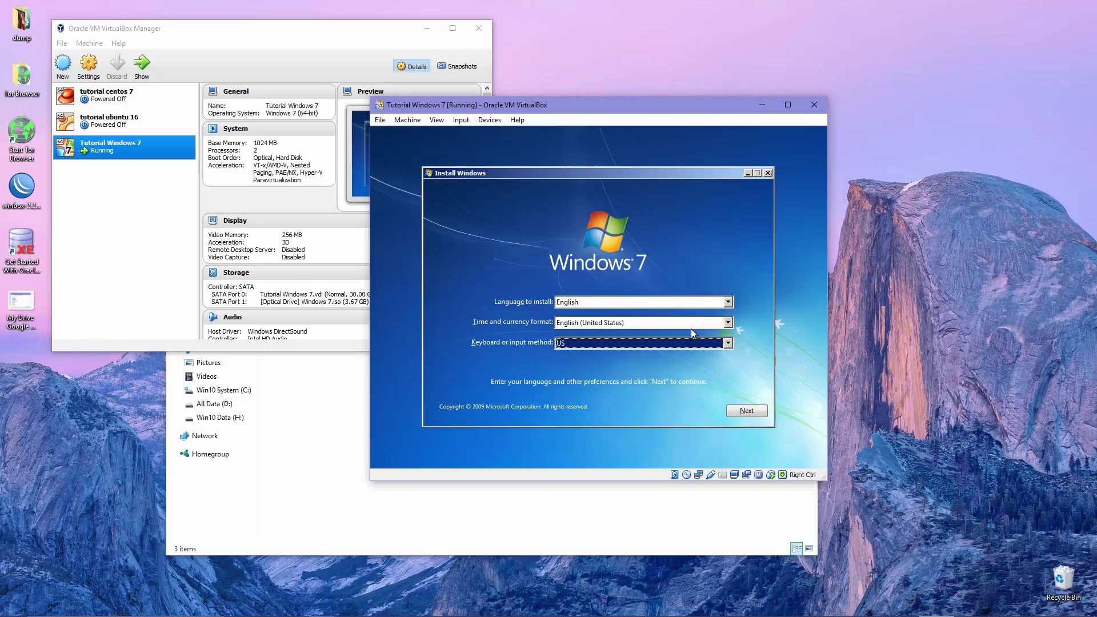
{"action": "left_click", "coordinate": [739, 413]}
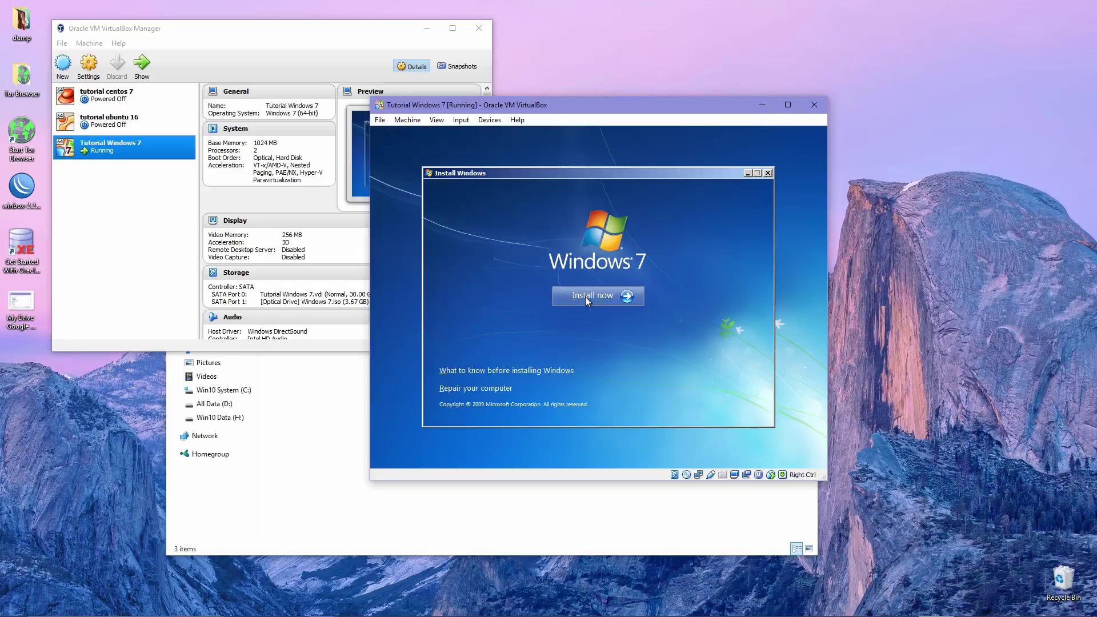
Begin installation and choose the Windows 7 Professional x64 edition to continue
{"action": "left_click", "coordinate": [586, 297]}
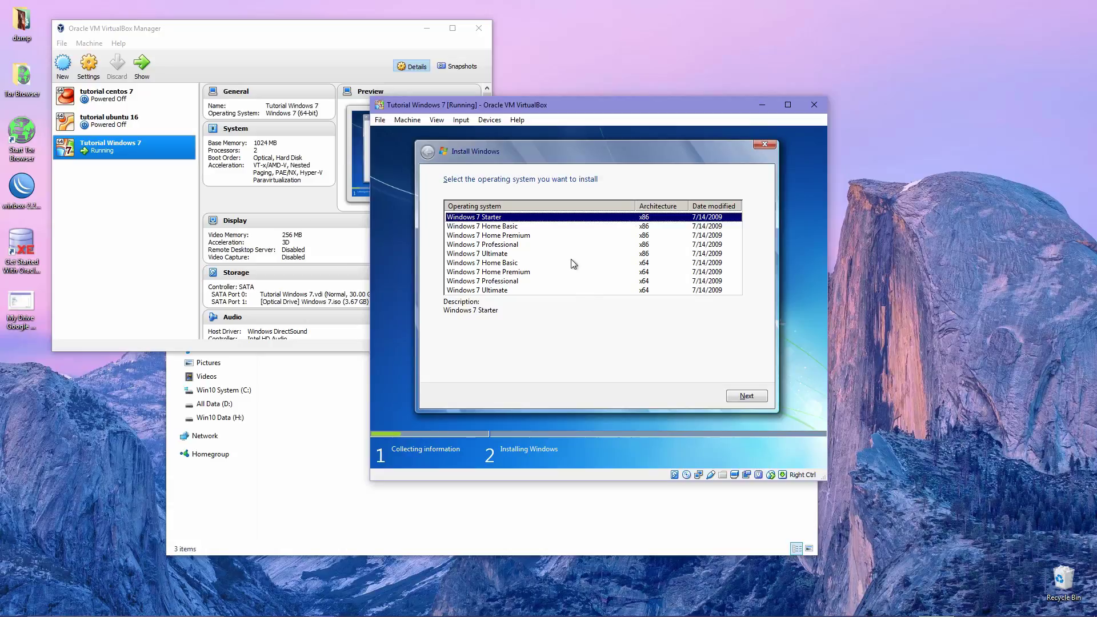
{"action": "left_click", "coordinate": [508, 281]}
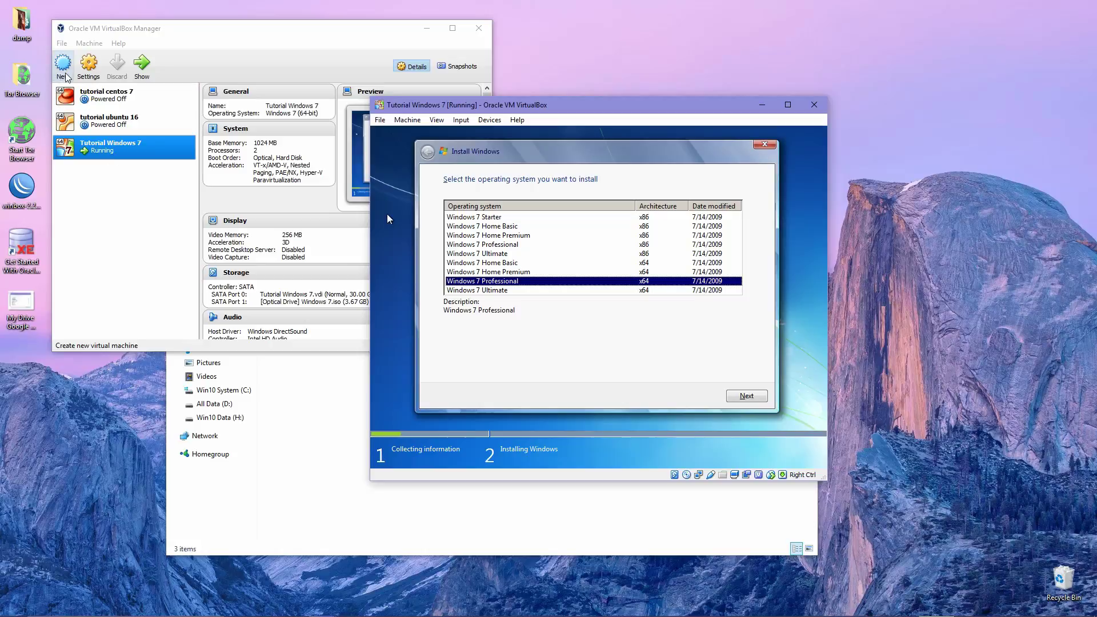
{"action": "left_click", "coordinate": [644, 254]}
{"action": "left_click", "coordinate": [537, 236]}
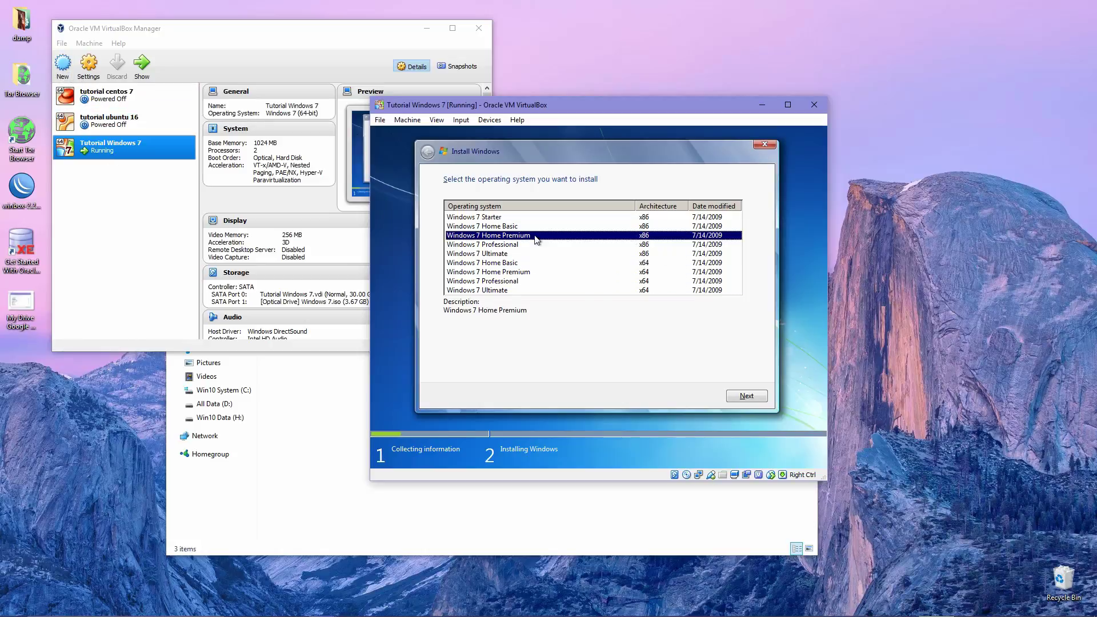
{"action": "left_click", "coordinate": [635, 218]}
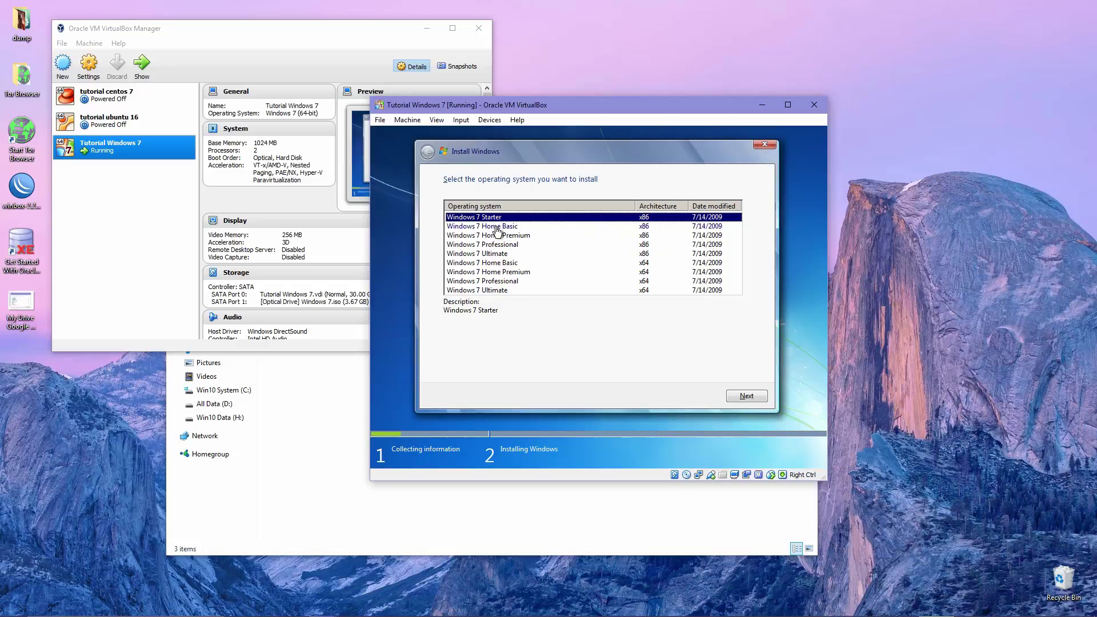
{"action": "left_click", "coordinate": [495, 245]}
{"action": "left_click", "coordinate": [499, 262]}
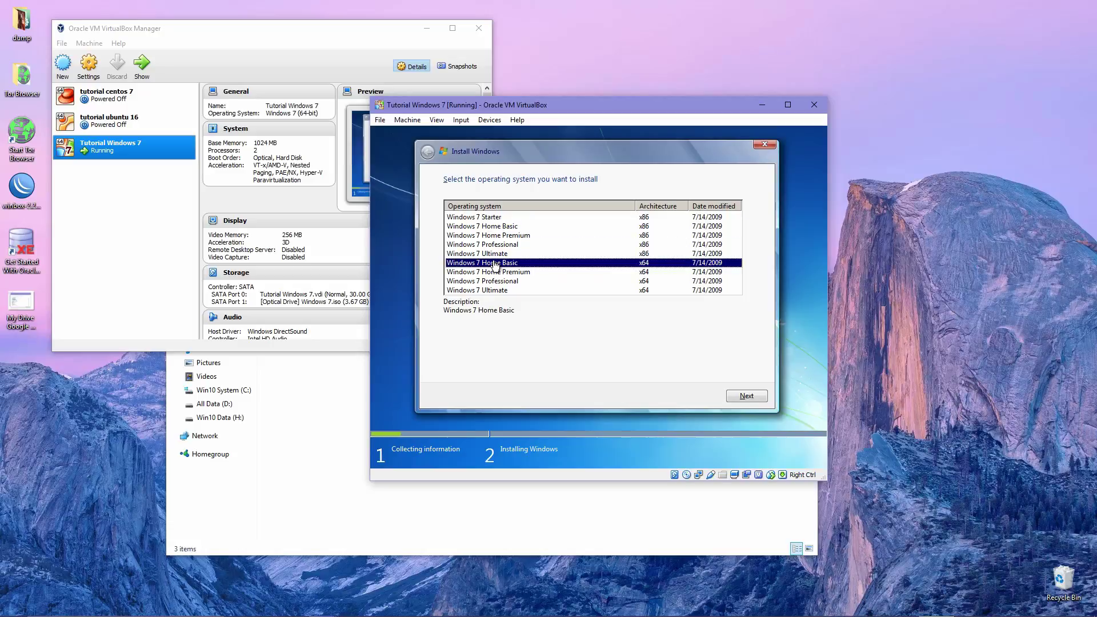
{"action": "left_click", "coordinate": [640, 219]}
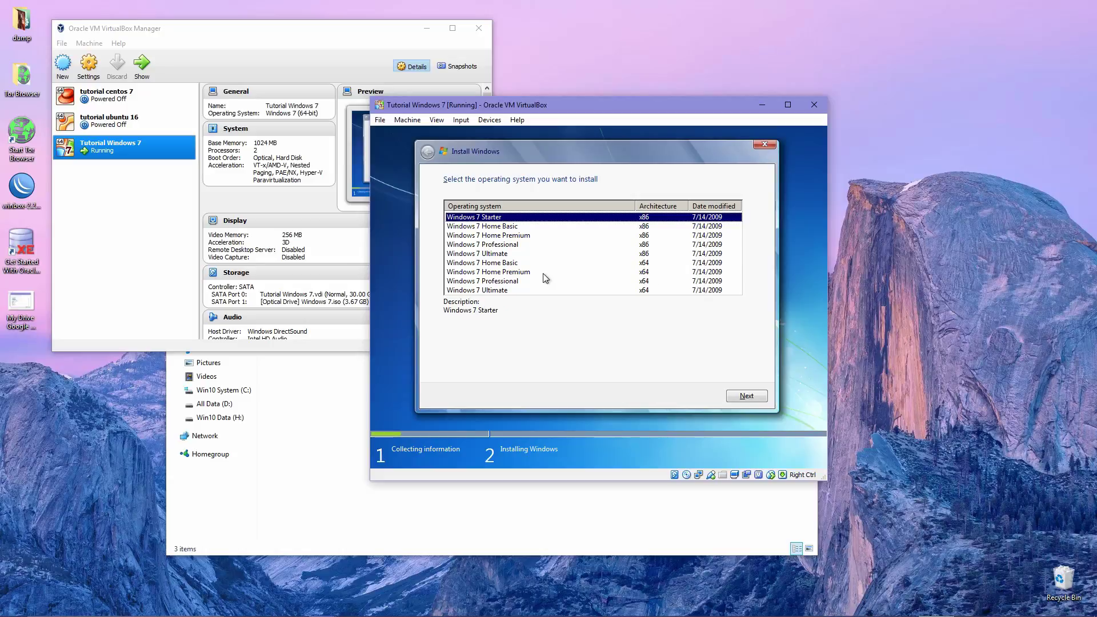
{"action": "left_click", "coordinate": [504, 281]}
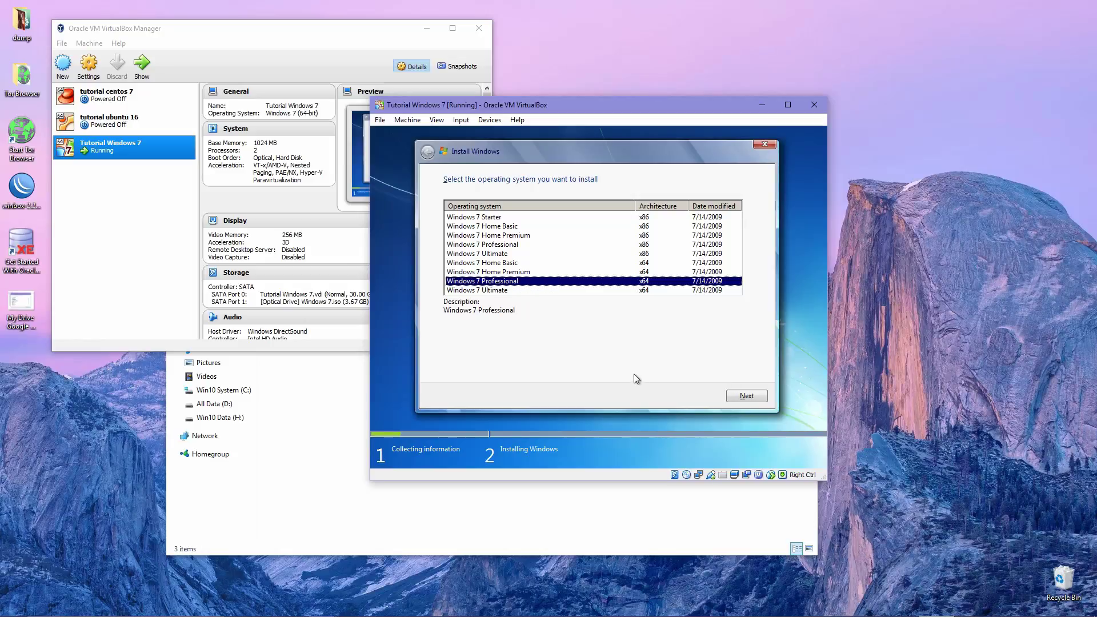
{"action": "left_click", "coordinate": [746, 397]}
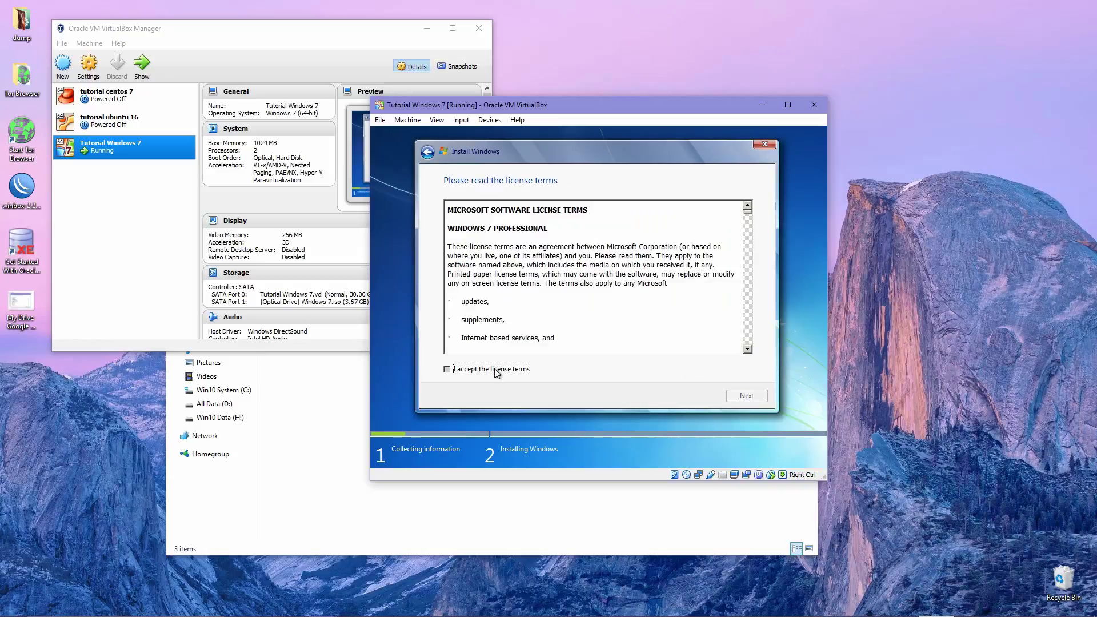
Accept the license terms and choose the Custom (advanced) installation type
{"action": "left_click", "coordinate": [499, 370]}
{"action": "left_click", "coordinate": [750, 398]}
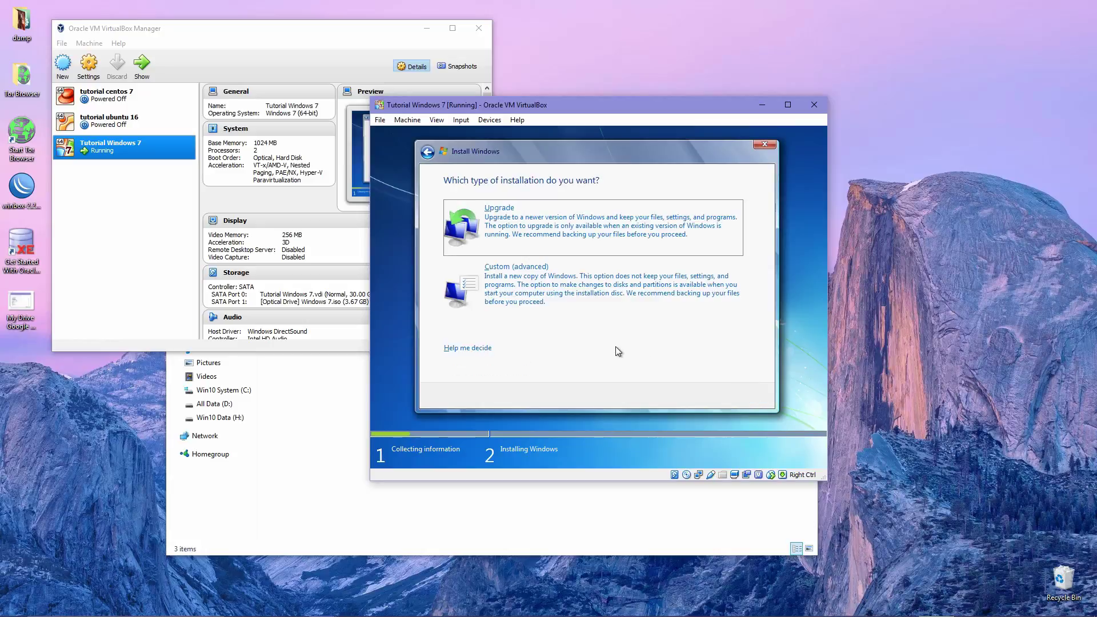
{"action": "left_click", "coordinate": [558, 289]}
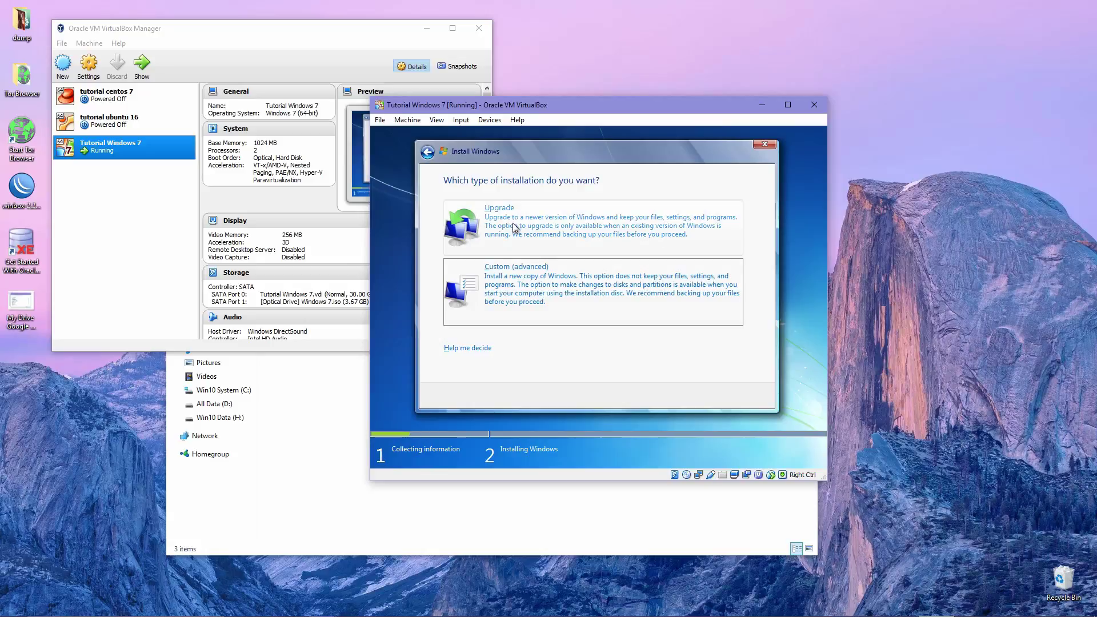
{"action": "left_click", "coordinate": [520, 303]}
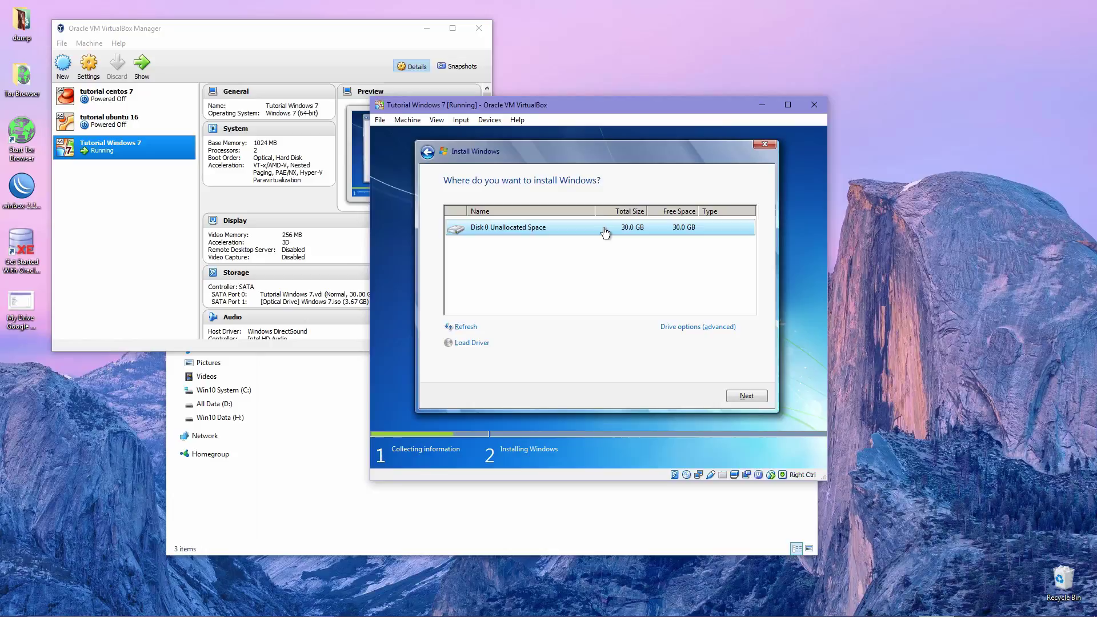
Create a 25000 MB partition on Disk 0, allowing the extra system partition
{"action": "left_click", "coordinate": [674, 332]}
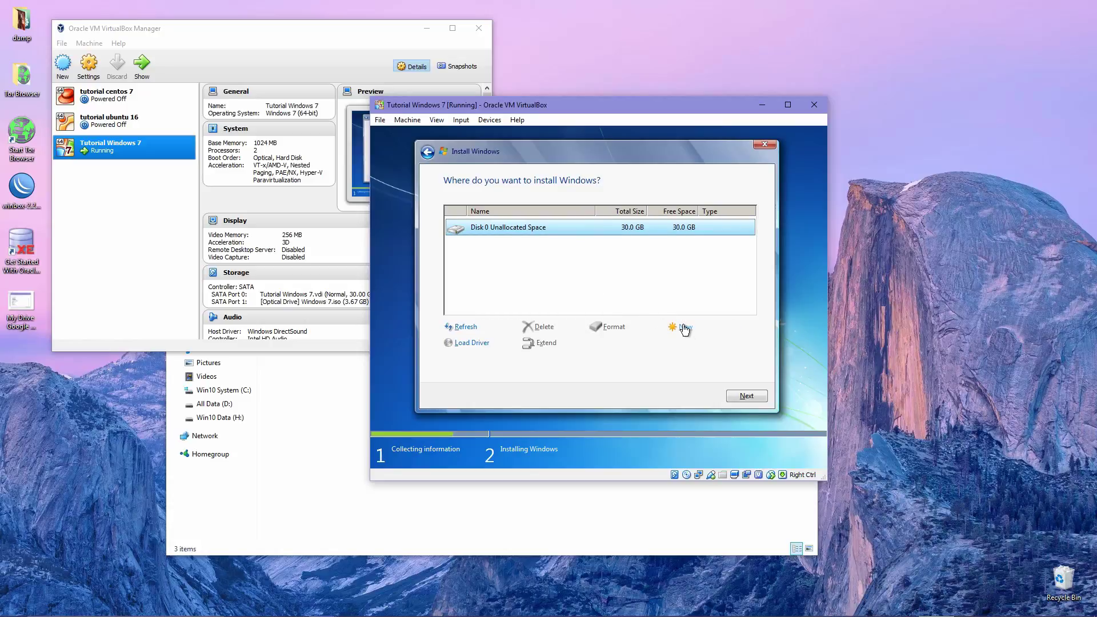
{"action": "left_click", "coordinate": [685, 330]}
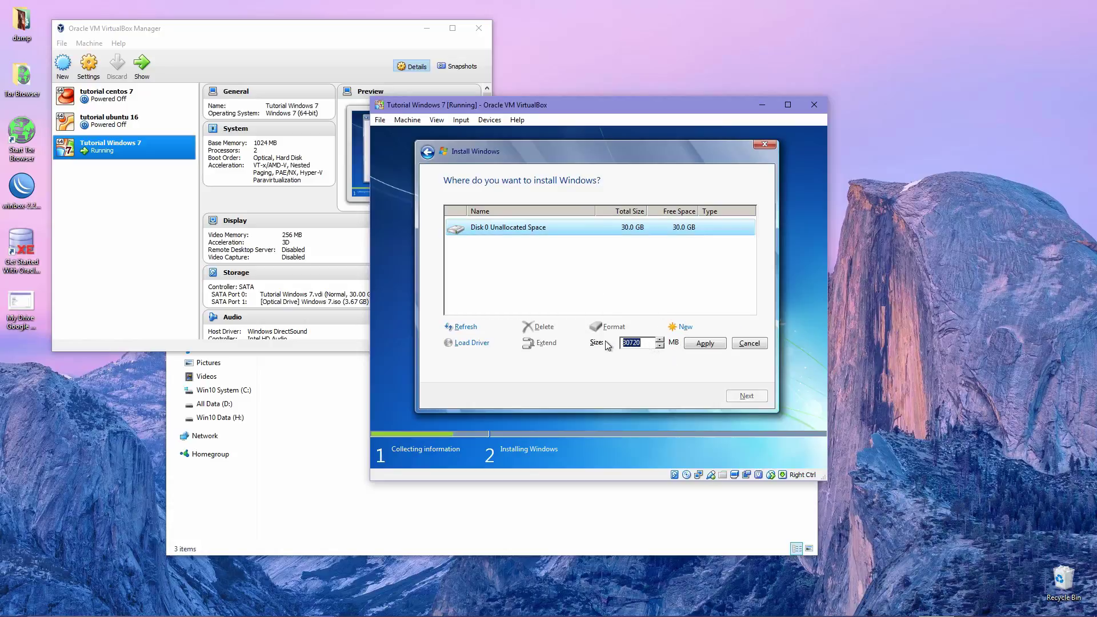
{"action": "key", "text": "Home"}
{"action": "key", "text": "Right"}
{"action": "type", "text": "2"}
{"action": "key", "text": "BackSpace"}
{"action": "key", "text": "BackSpace"}
{"action": "key", "text": "BackSpace"}
{"action": "key", "text": "BackSpace"}
{"action": "key", "text": "BackSpace"}
{"action": "key", "text": "BackSpace"}
{"action": "type", "text": "25000"}
{"action": "left_click", "coordinate": [707, 346]}
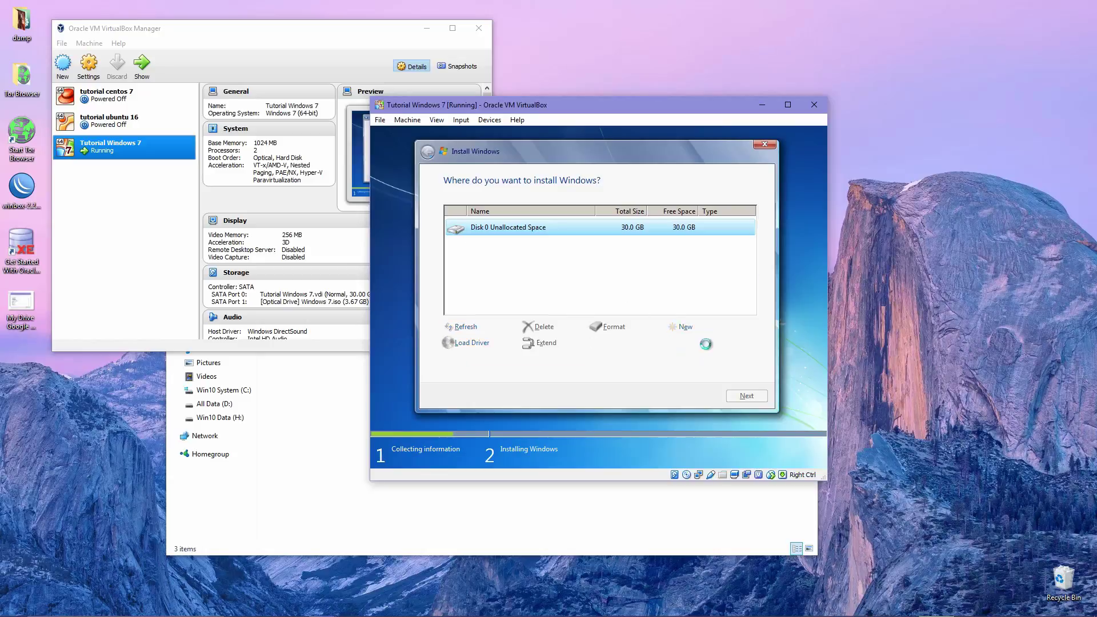
{"action": "left_click", "coordinate": [624, 295]}
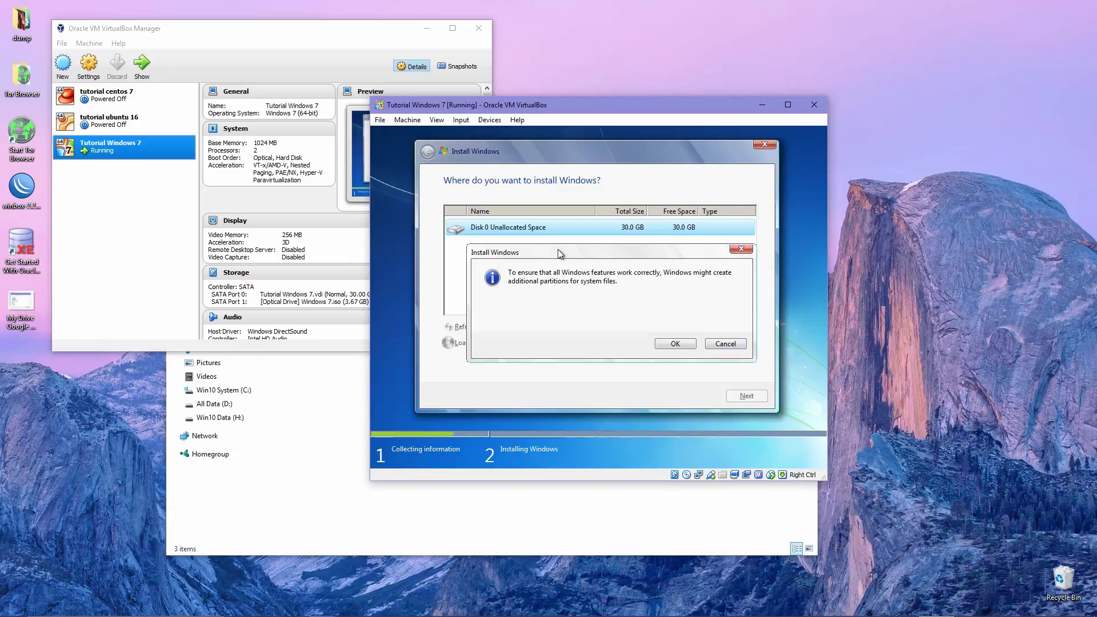
{"action": "left_click_drag", "start_coordinate": [558, 254], "coordinate": [554, 250]}
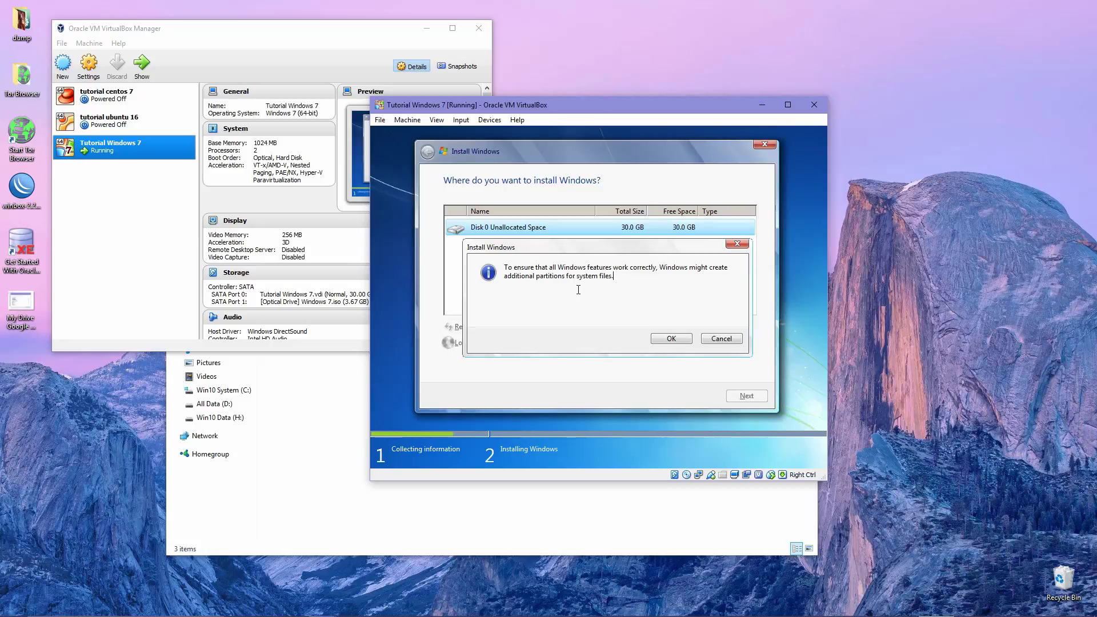
{"action": "left_click", "coordinate": [667, 339]}
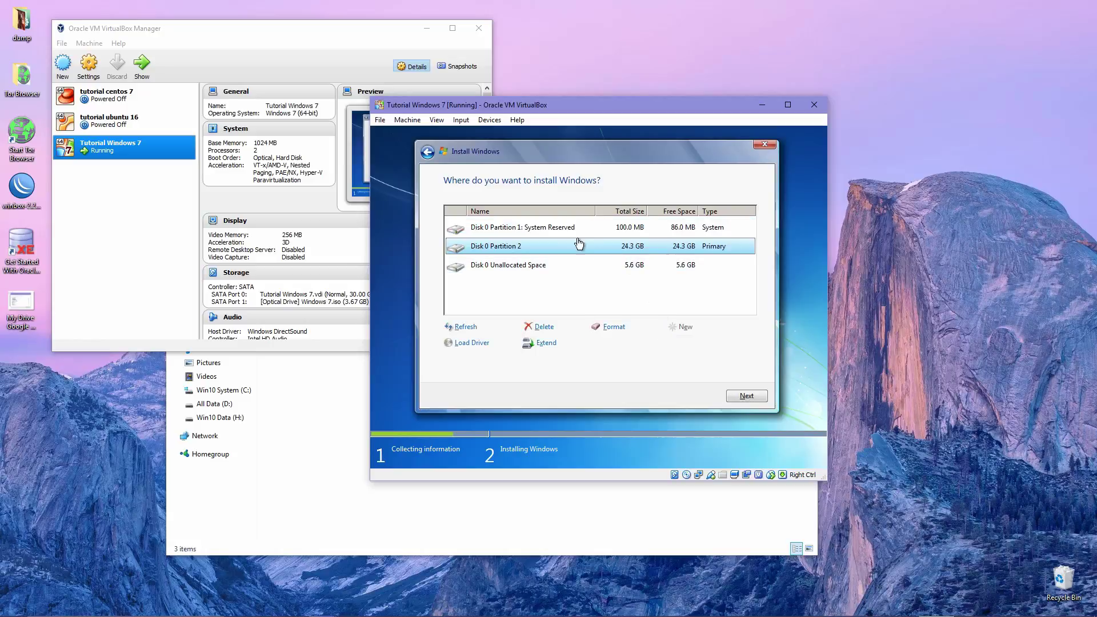
Select the remaining 5.6 GB unallocated space and start another new partition
{"action": "left_click", "coordinate": [569, 232]}
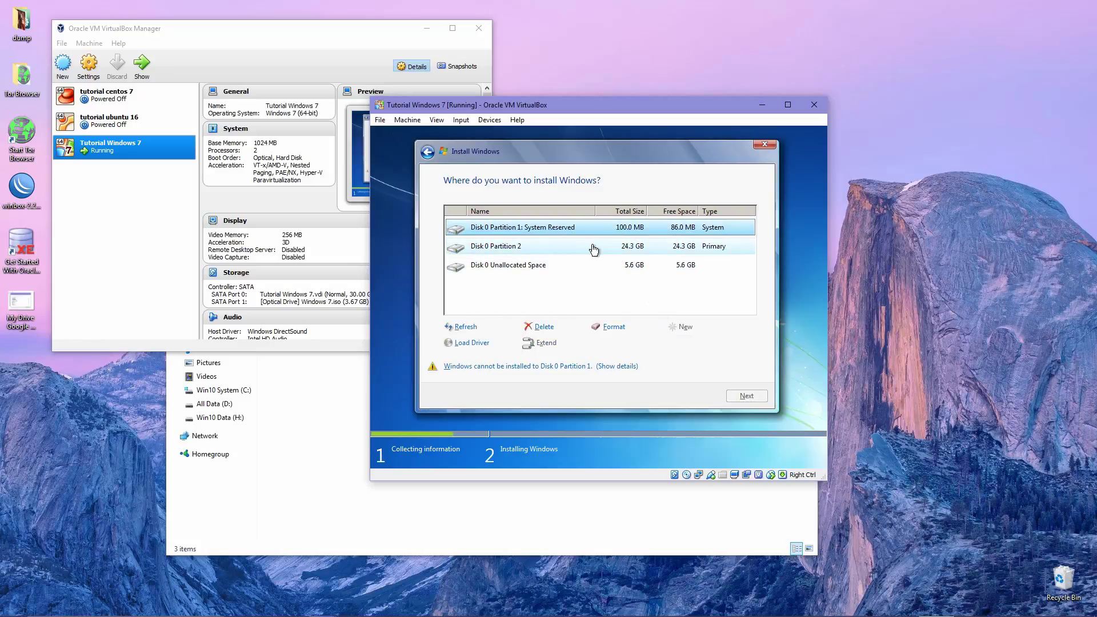
{"action": "left_click", "coordinate": [617, 247]}
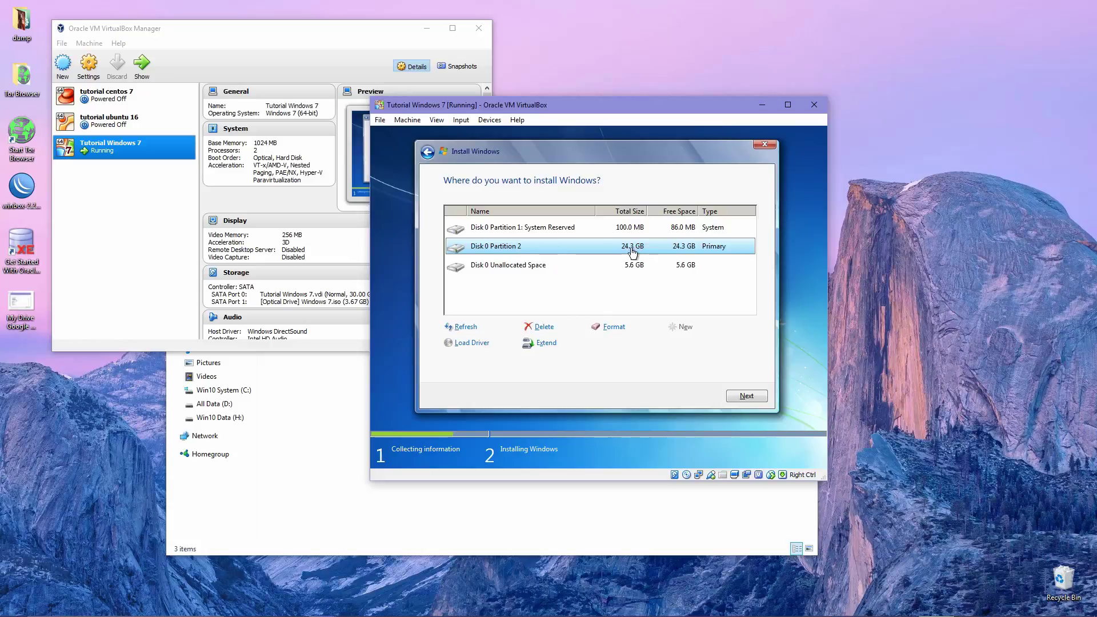
{"action": "left_click", "coordinate": [534, 266]}
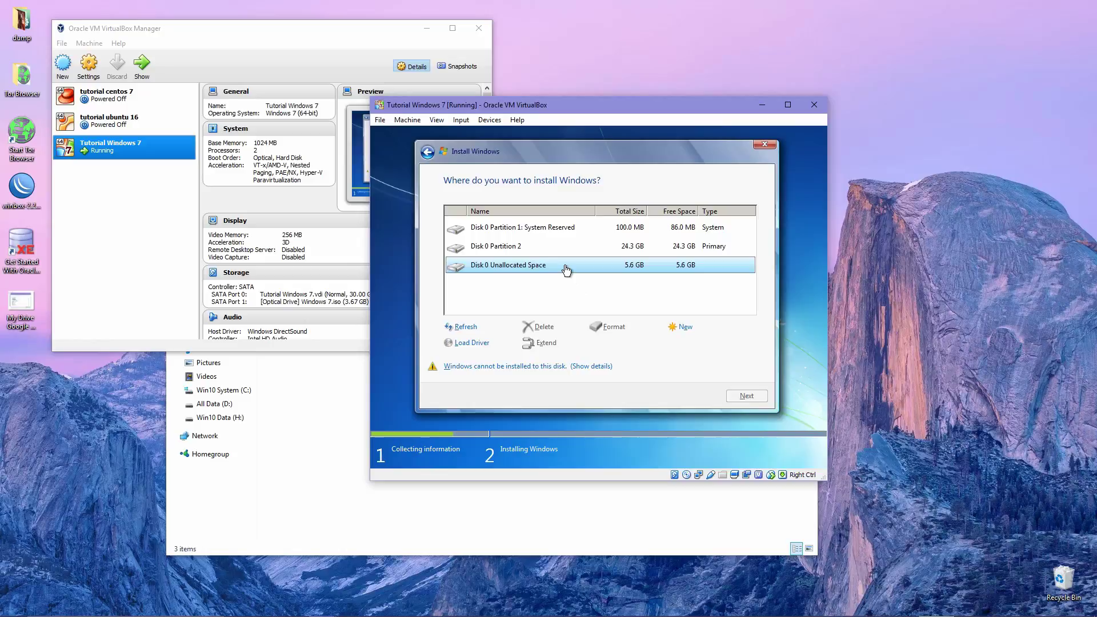
{"action": "left_click", "coordinate": [686, 330]}
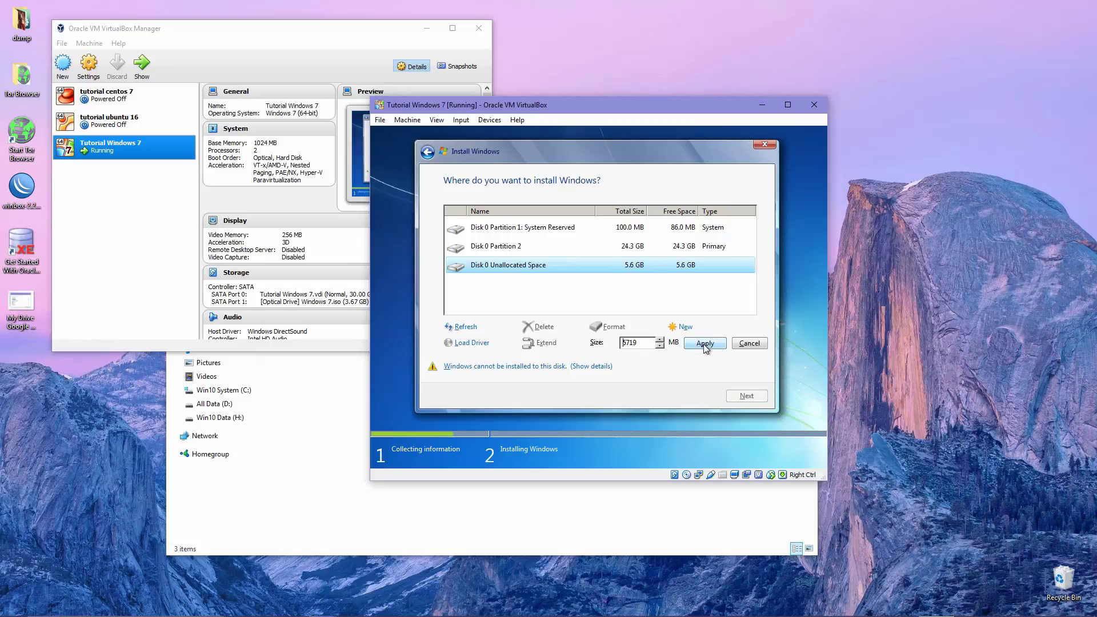
Apply the 5719 MB partition, then reselect the leftover Disk 0 Partition 3
{"action": "left_click", "coordinate": [705, 344]}
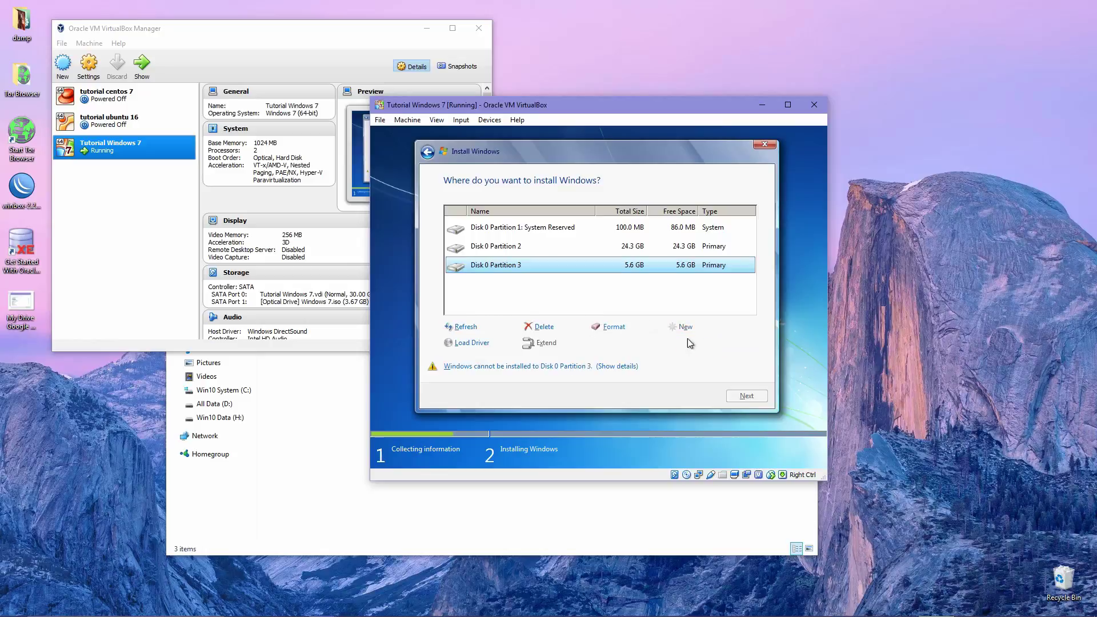
{"action": "left_click", "coordinate": [583, 296]}
{"action": "left_click", "coordinate": [578, 268]}
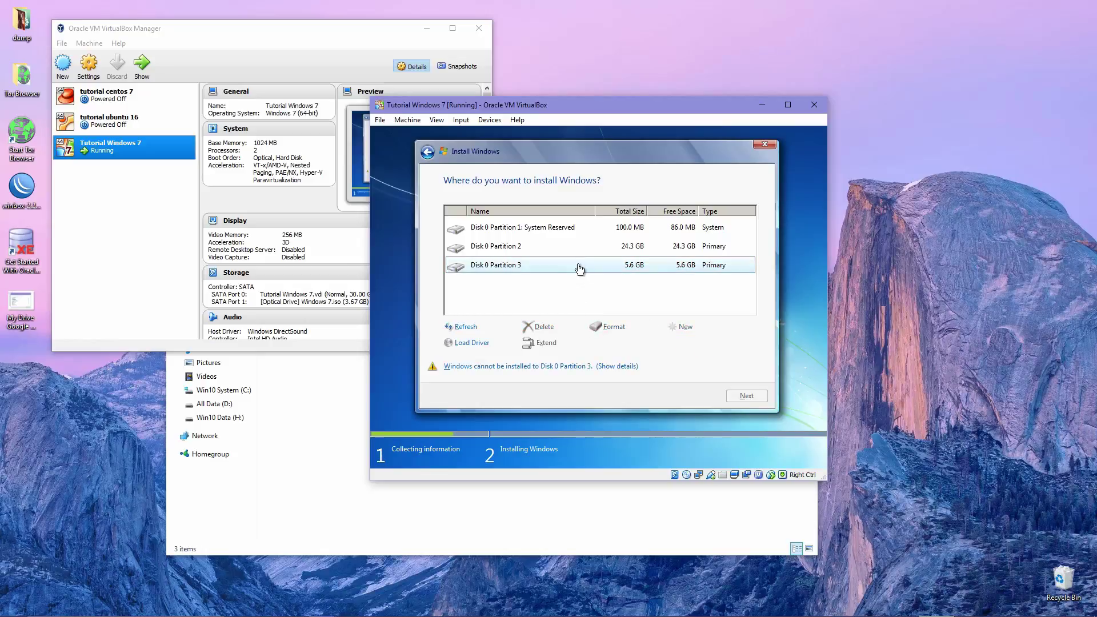
{"action": "left_click", "coordinate": [577, 247]}
{"action": "left_click", "coordinate": [576, 267]}
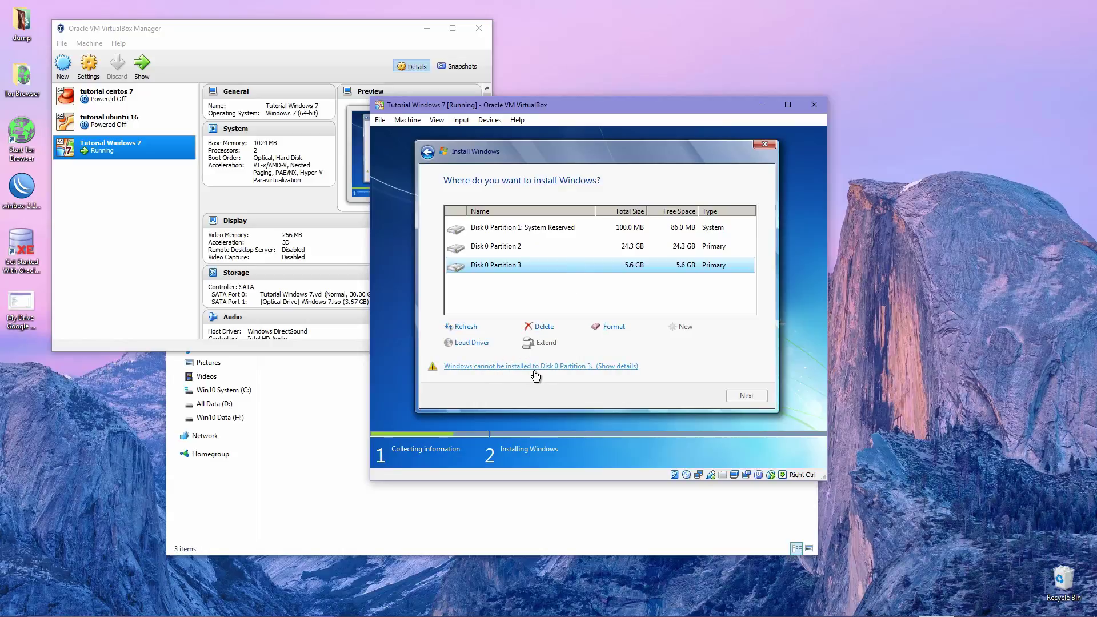
Show why Partition 3 is too small (7968 MB needed) and close the message
{"action": "left_click", "coordinate": [622, 366]}
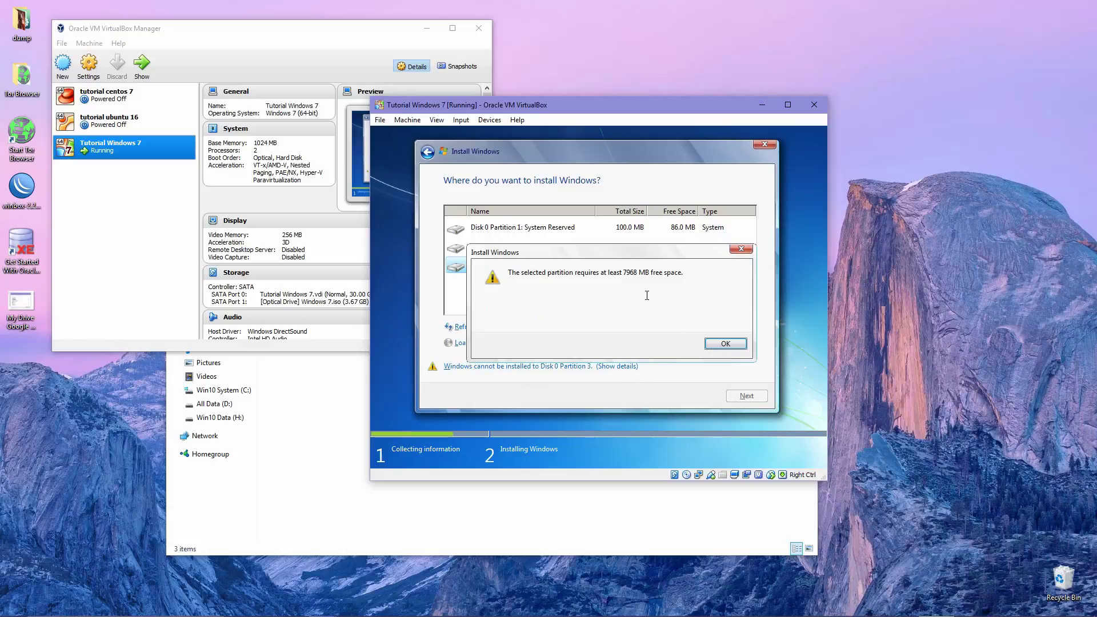
{"action": "double_click", "coordinate": [629, 274]}
{"action": "left_click", "coordinate": [726, 347]}
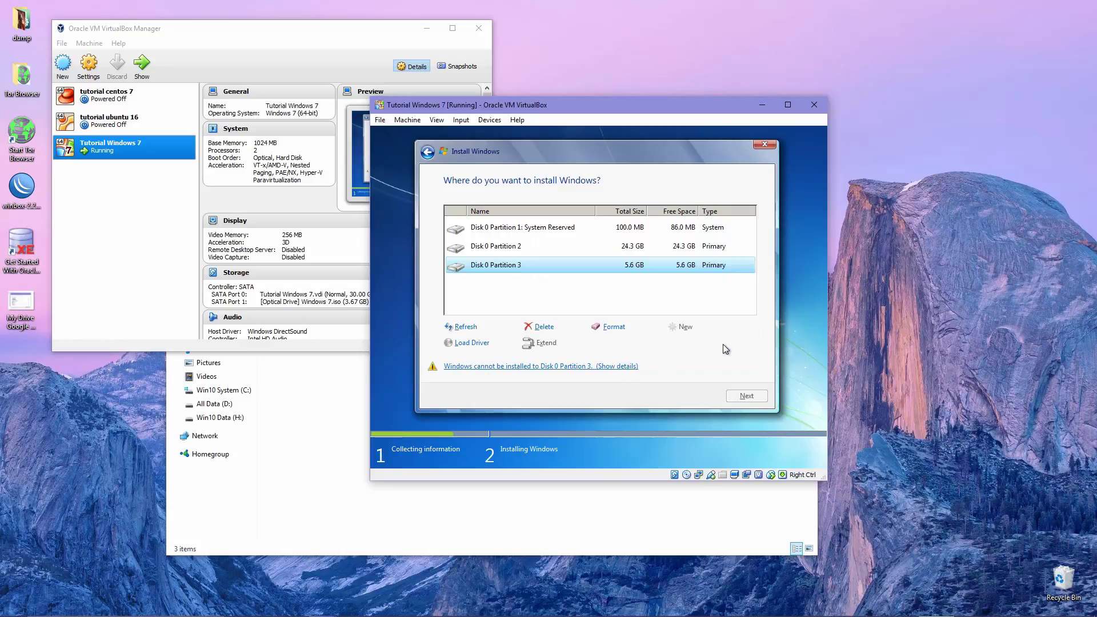
{"action": "left_click", "coordinate": [546, 247]}
{"action": "left_click", "coordinate": [552, 271]}
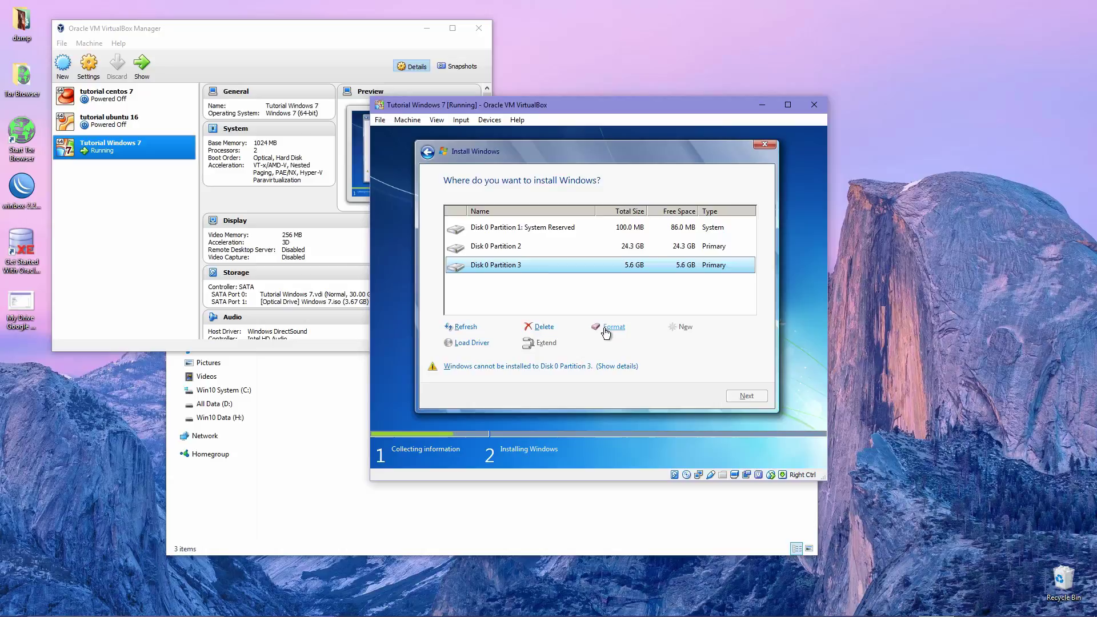
Format Disk 0 Partition 3, confirming the data-loss warning
{"action": "left_click", "coordinate": [606, 332]}
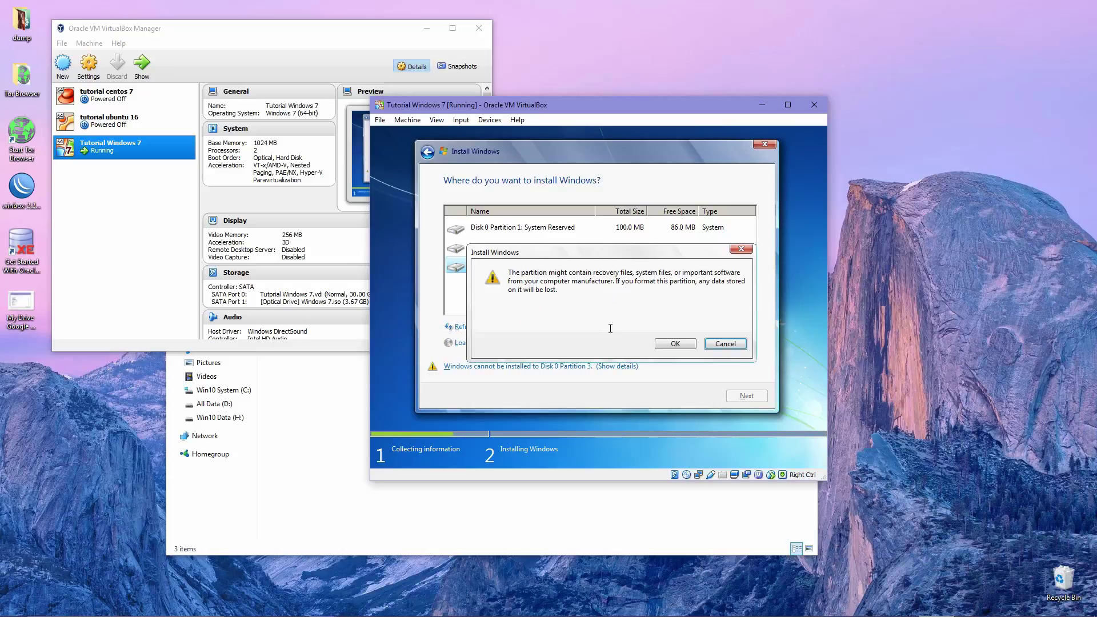
{"action": "left_click", "coordinate": [669, 347]}
{"action": "left_click_drag", "start_coordinate": [557, 291], "coordinate": [509, 271]}
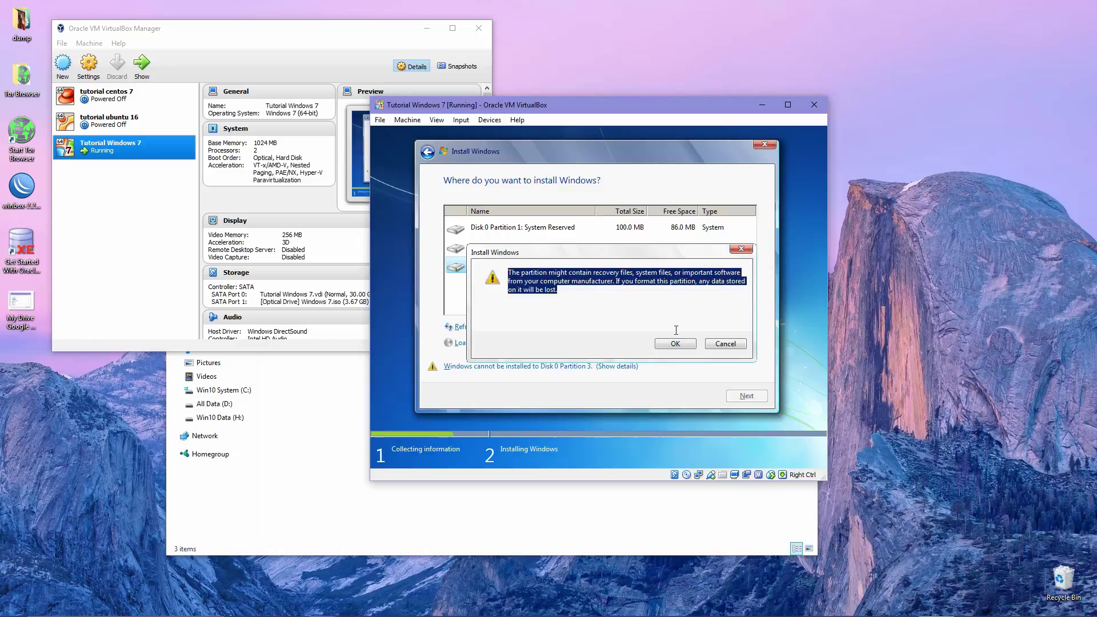
{"action": "left_click", "coordinate": [734, 345]}
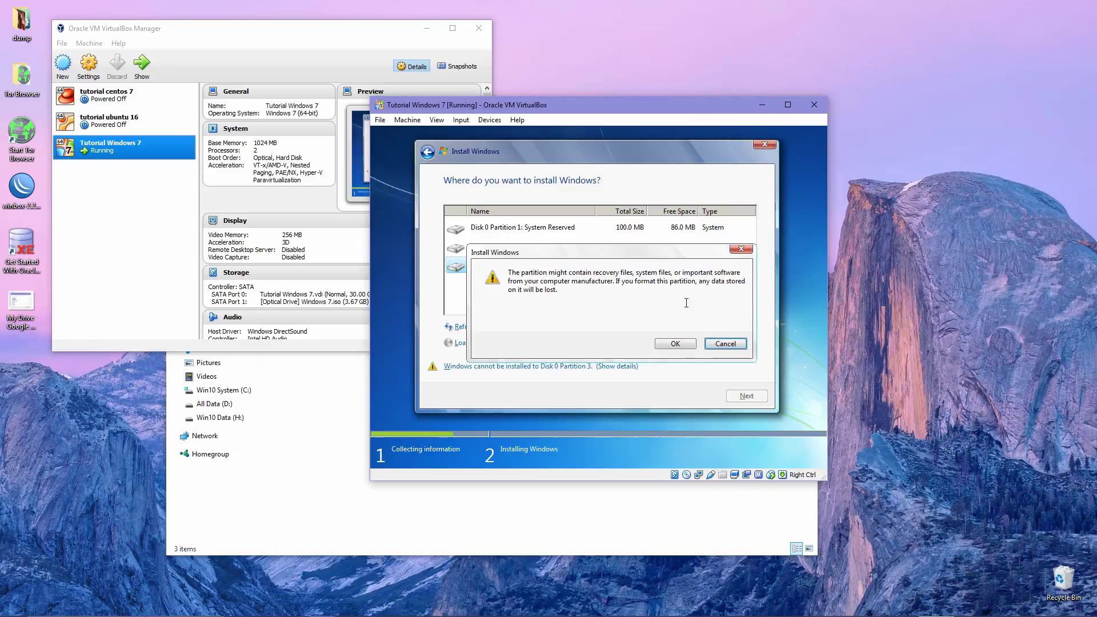
{"action": "left_click", "coordinate": [676, 344]}
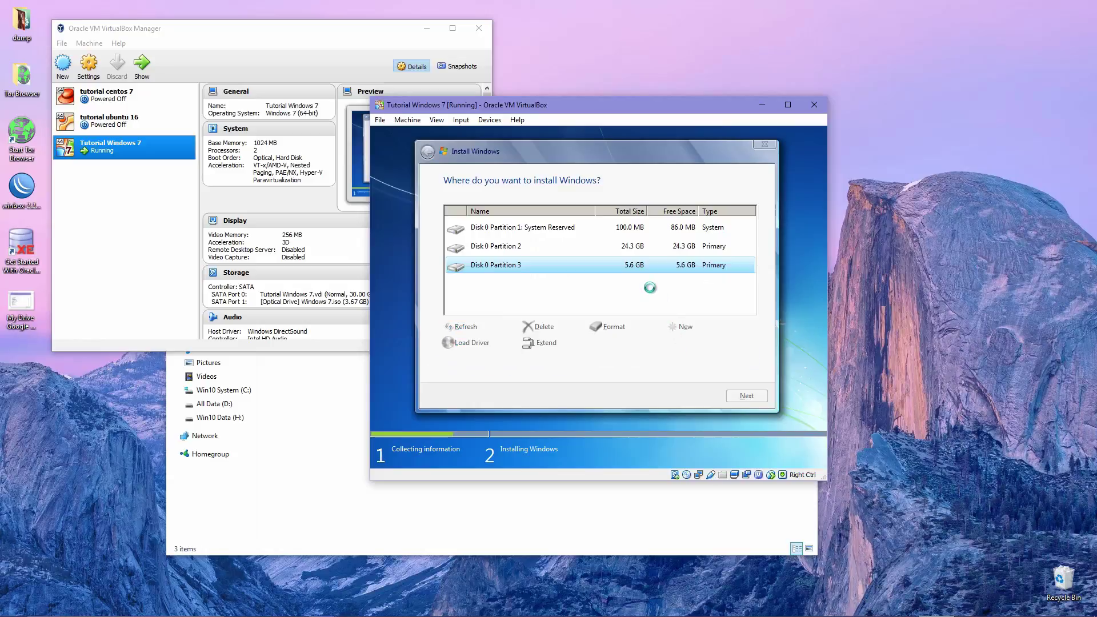
Choose Disk 0 Partition 2 (24.3 GB) and start installing Windows on it
{"action": "left_click", "coordinate": [586, 252]}
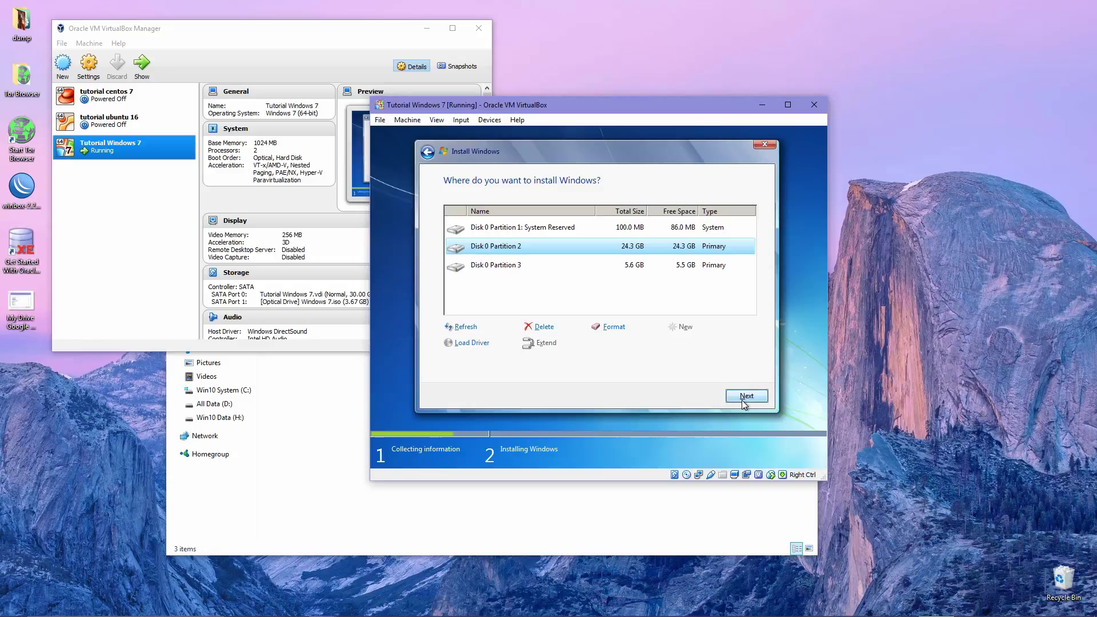
{"action": "left_click", "coordinate": [632, 266]}
{"action": "left_click", "coordinate": [630, 249]}
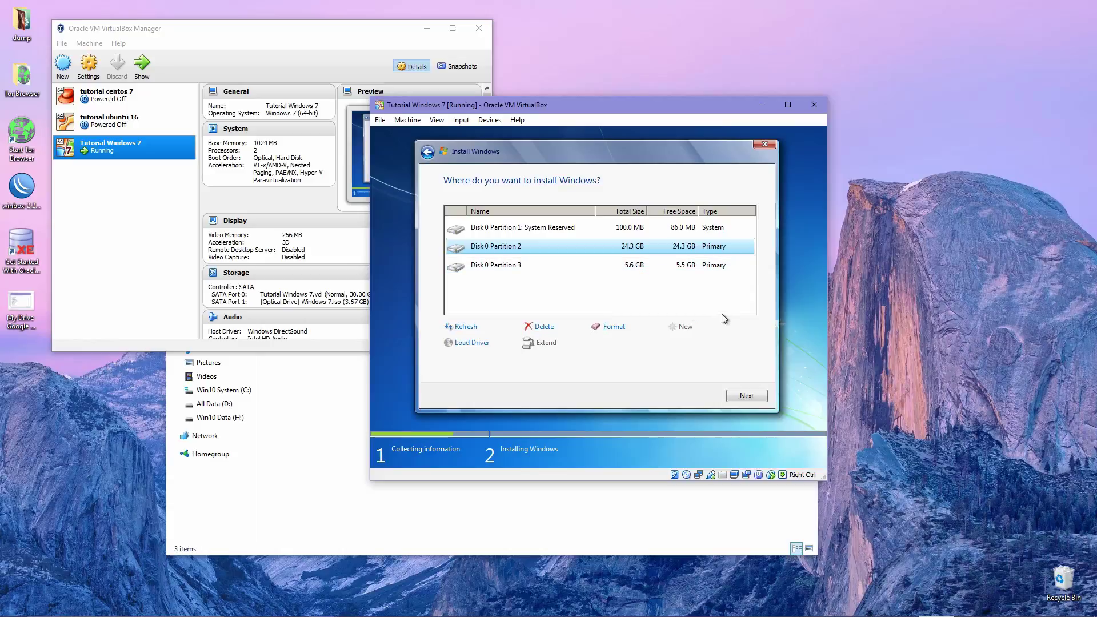
{"action": "left_click", "coordinate": [746, 398]}
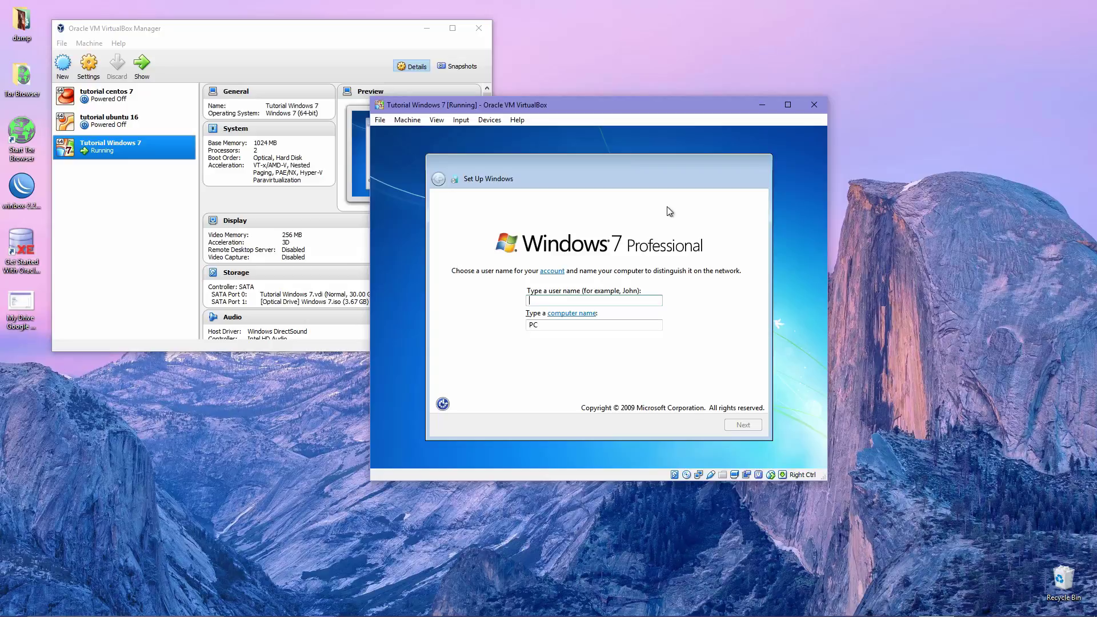
Enter the user name, keep the matching auto-filled computer name, and continue
{"action": "type", "text": "Ryudith"}
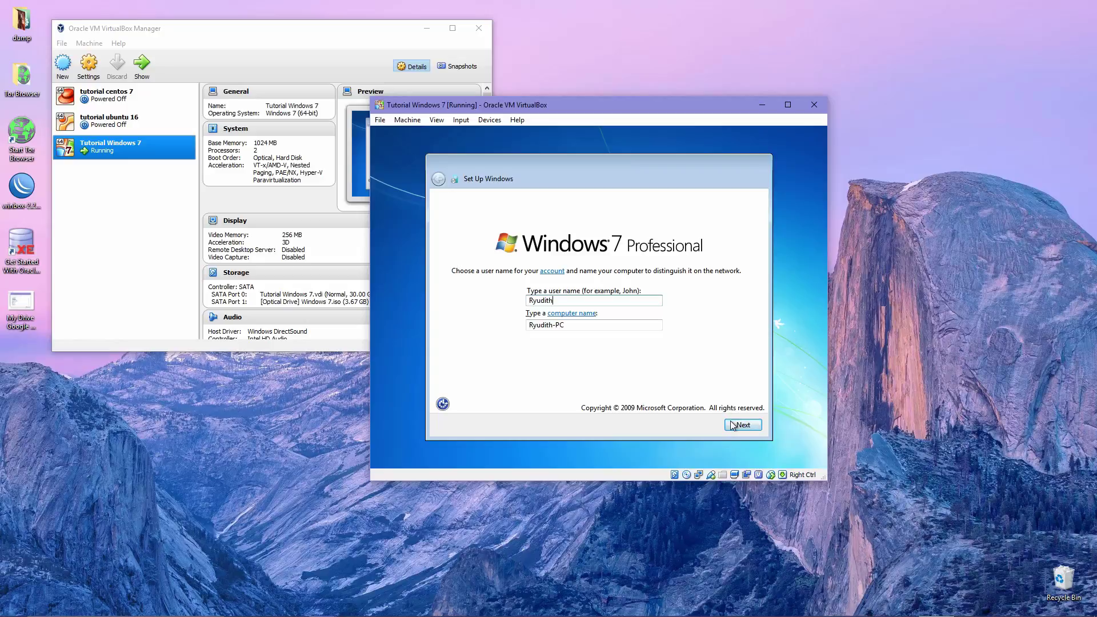
{"action": "key", "text": "Tab"}
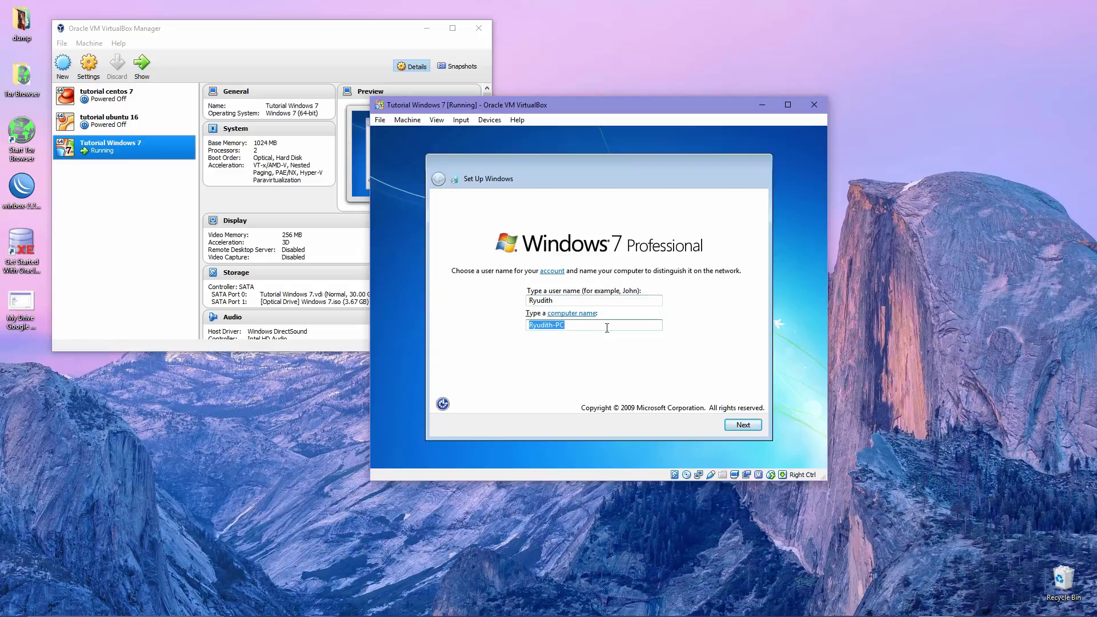
{"action": "left_click", "coordinate": [608, 328]}
{"action": "left_click", "coordinate": [737, 423]}
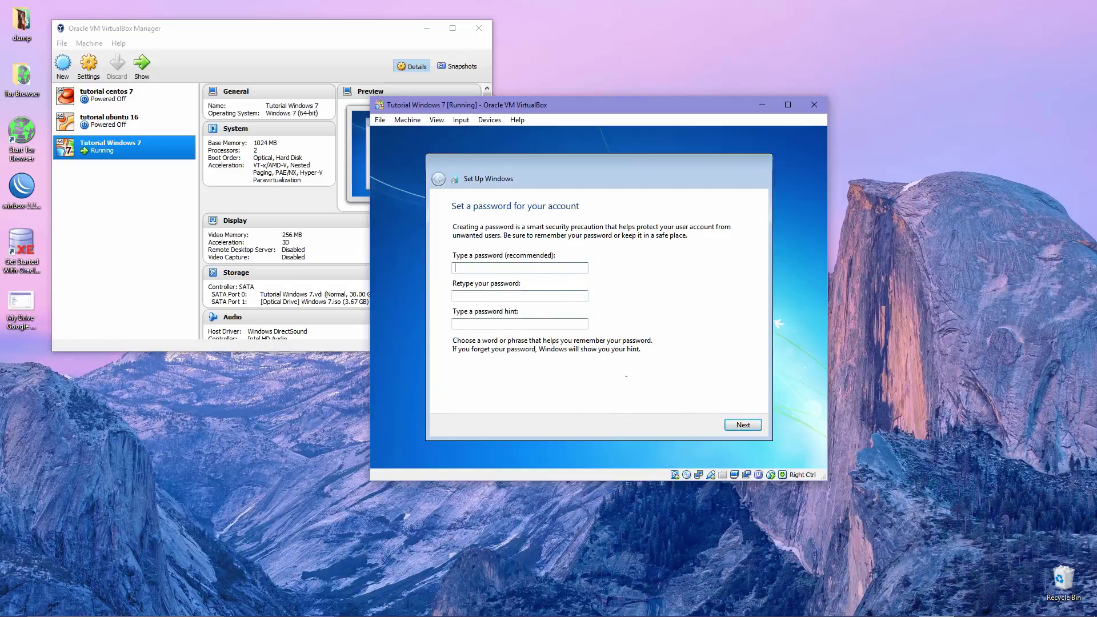
Type the account password in the password field, correcting it twice
{"action": "left_click", "coordinate": [510, 265]}
{"action": "type", "text": "123456"}
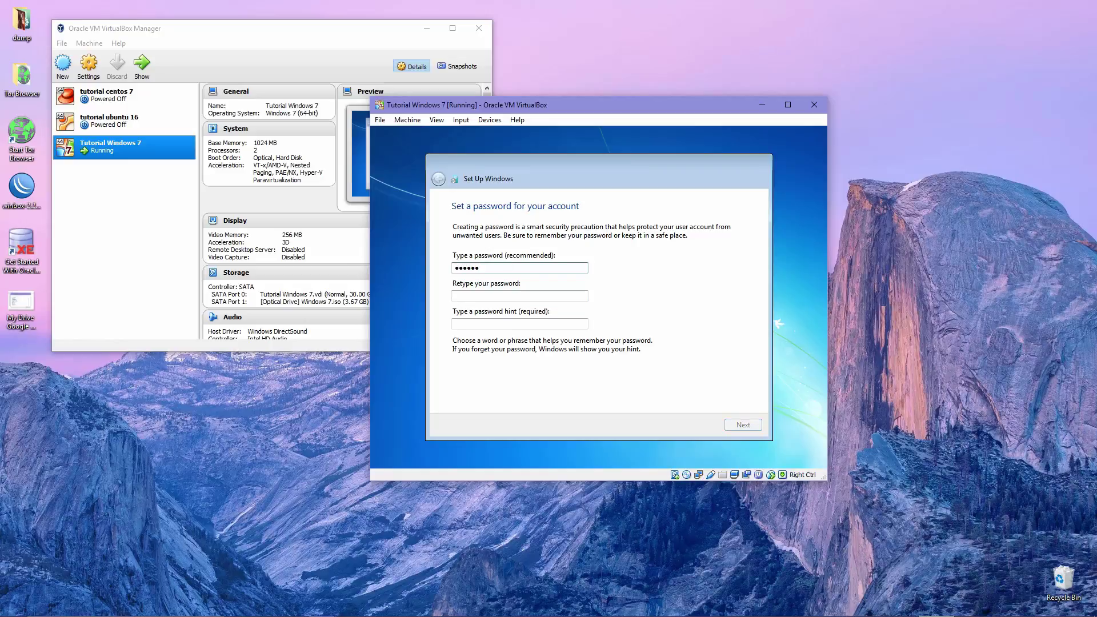
{"action": "key", "text": "BackSpace"}
{"action": "key", "text": "BackSpace"}
{"action": "key", "text": "BackSpace"}
{"action": "key", "text": "BackSpace"}
{"action": "key", "text": "BackSpace"}
{"action": "key", "text": "BackSpace"}
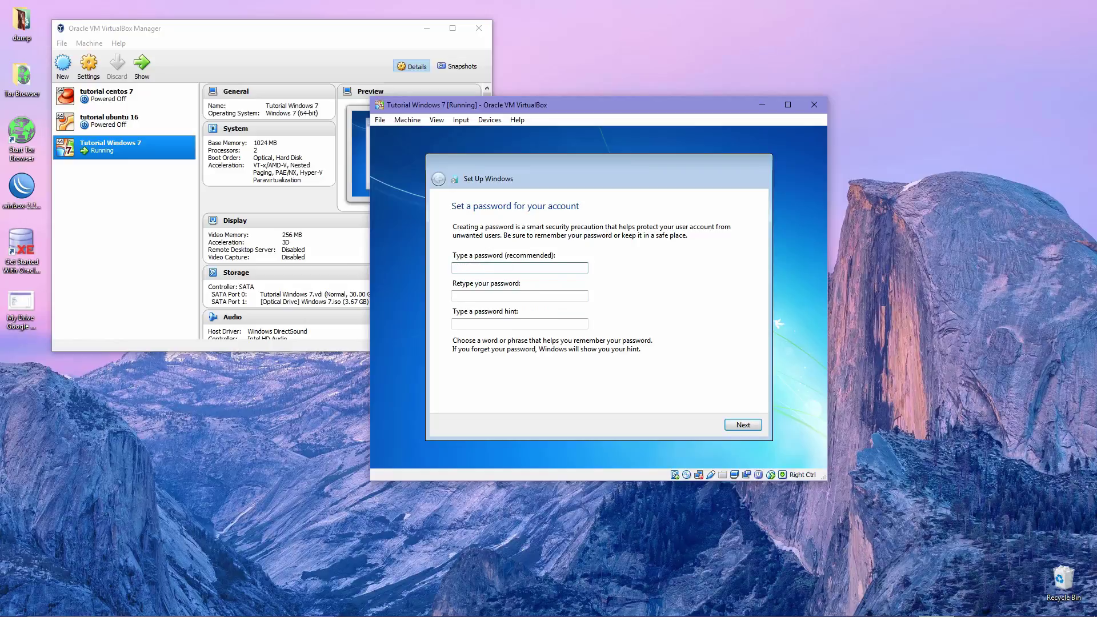
{"action": "type", "text": "1234"}
{"action": "key", "text": "BackSpace"}
{"action": "key", "text": "BackSpace"}
{"action": "key", "text": "BackSpace"}
{"action": "type", "text": "1234567"}
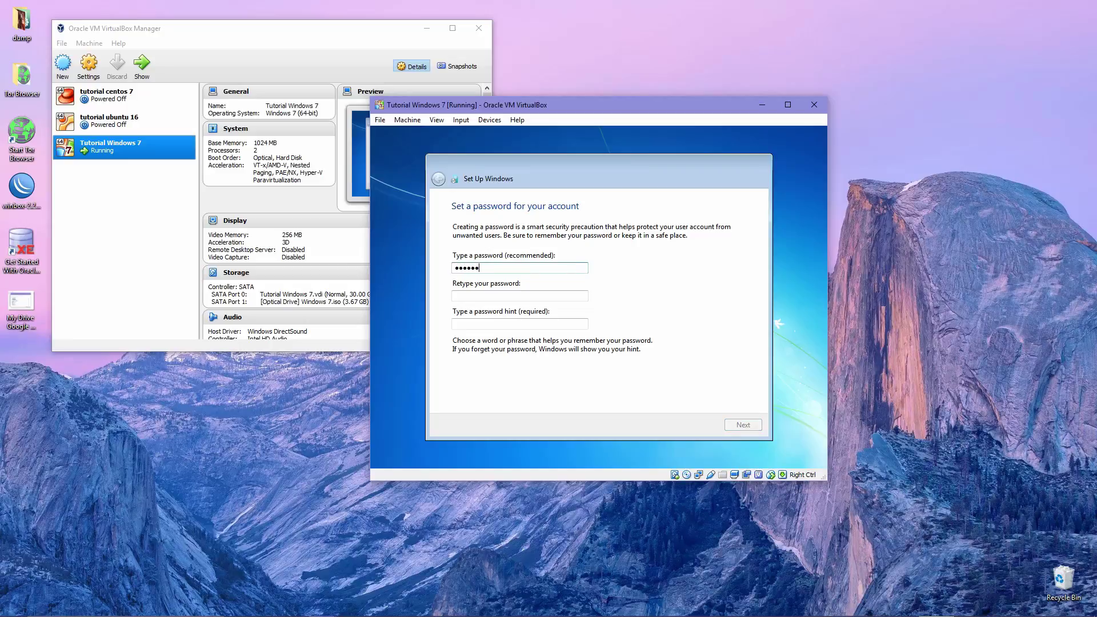
Retype the password in the confirmation box and enter a password hint
{"action": "left_click", "coordinate": [520, 296]}
{"action": "type", "text": "12345"}
{"action": "left_click", "coordinate": [520, 324]}
{"action": "type", "text": "1"}
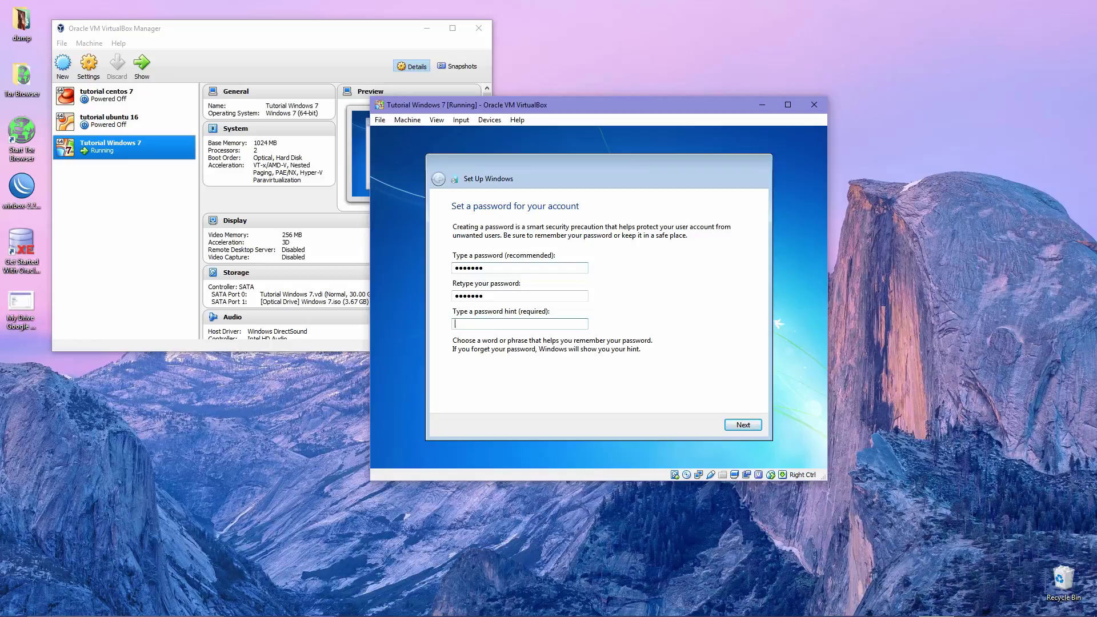
{"action": "key", "text": "BackSpace"}
{"action": "type", "text": "let me in dude"}
Accept the password page and untick automatic activation when online
{"action": "left_click", "coordinate": [744, 424]}
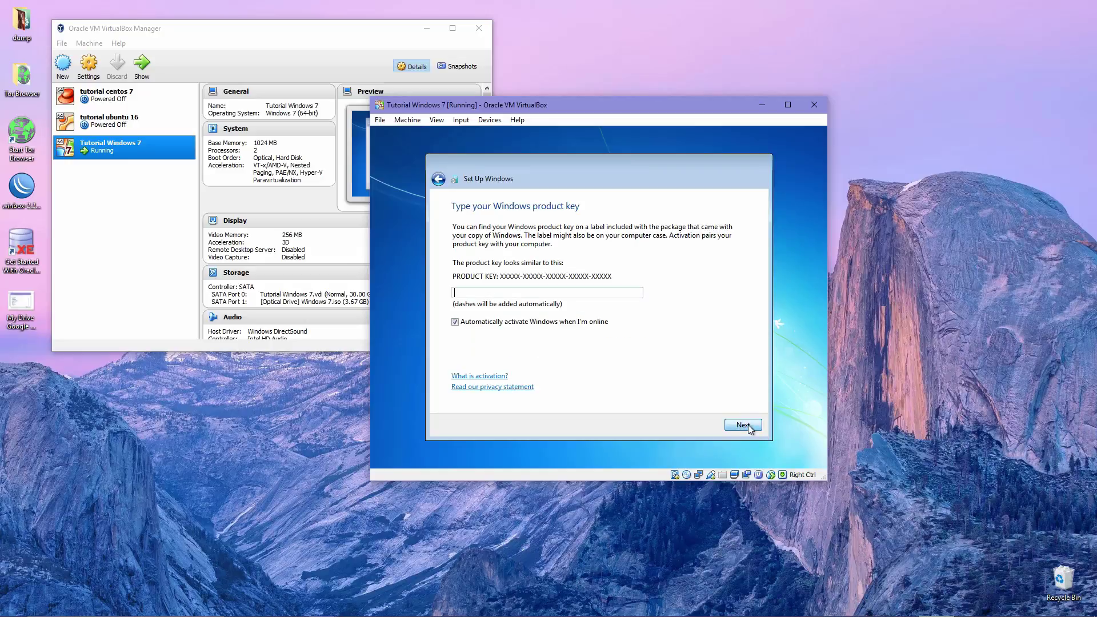
{"action": "left_click", "coordinate": [536, 323]}
Skip the product key, defer updates, keep Pacific Time, and choose Public network
{"action": "left_click", "coordinate": [741, 425]}
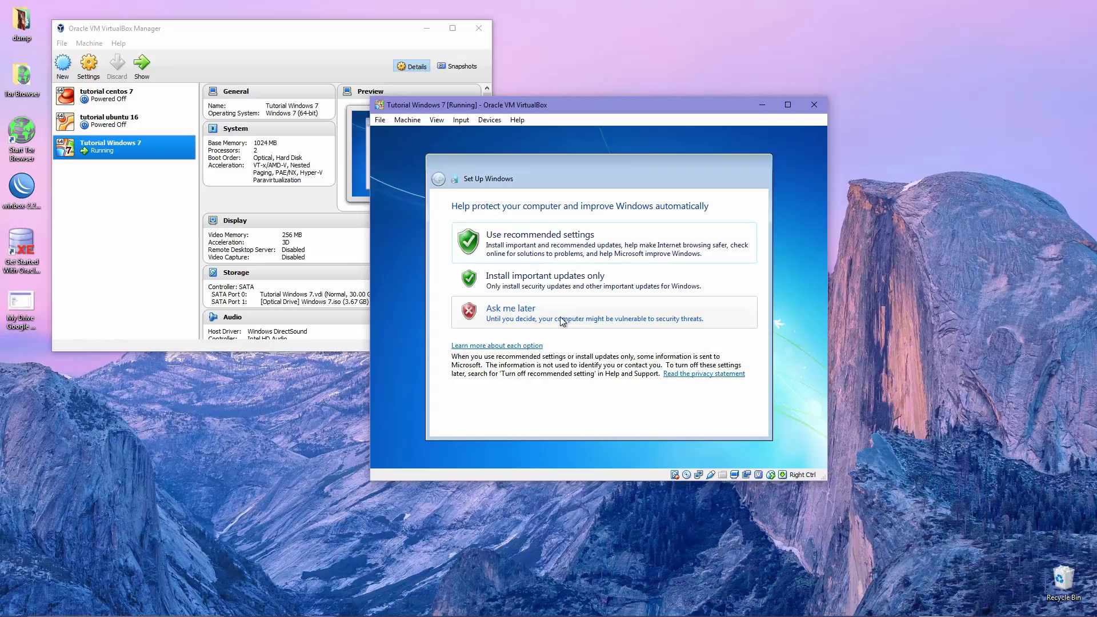
{"action": "left_click", "coordinate": [562, 322]}
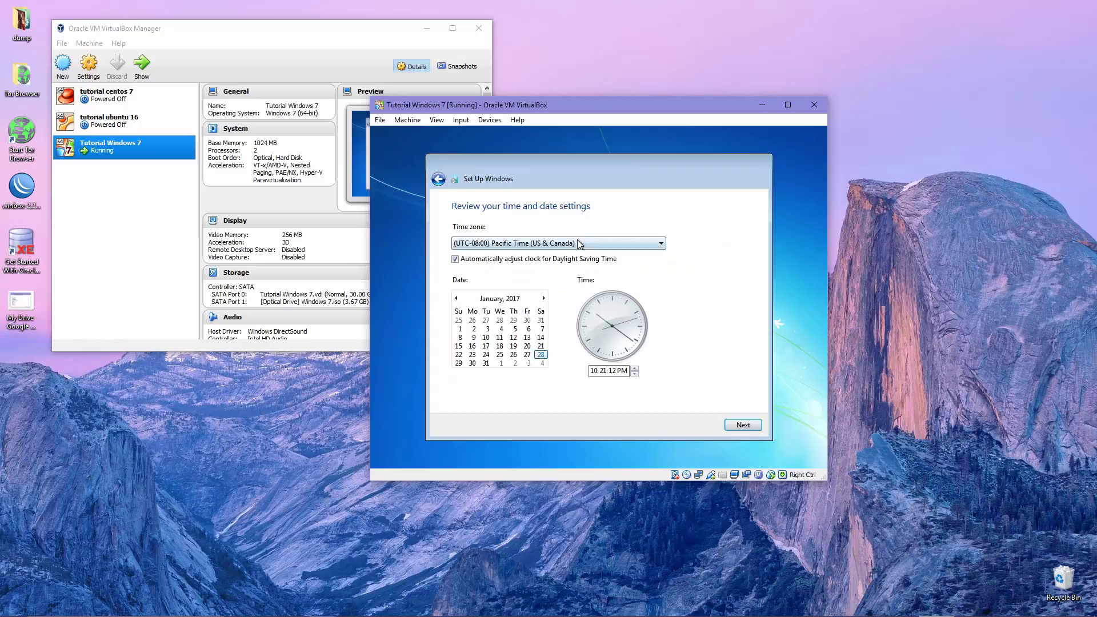
{"action": "left_click", "coordinate": [581, 244]}
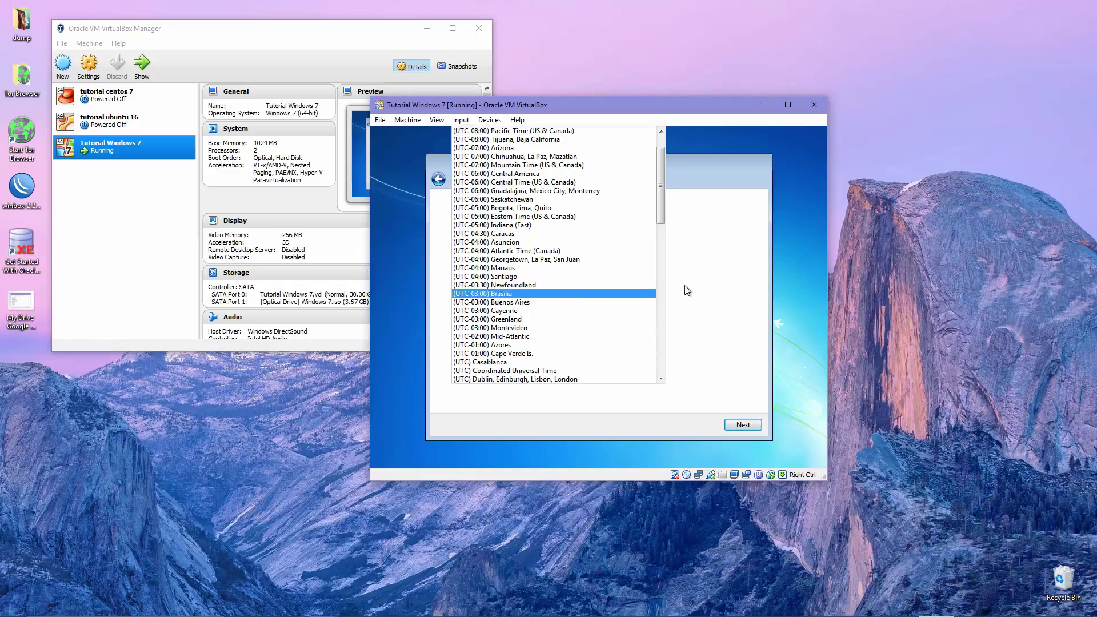
{"action": "left_click", "coordinate": [711, 255]}
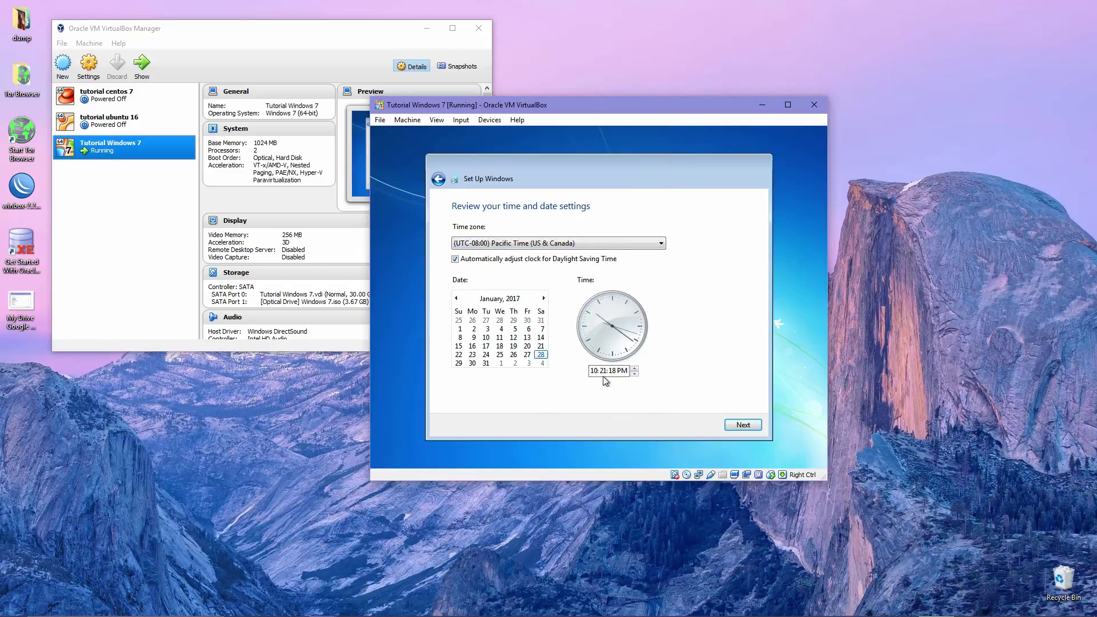
{"action": "left_click", "coordinate": [755, 427]}
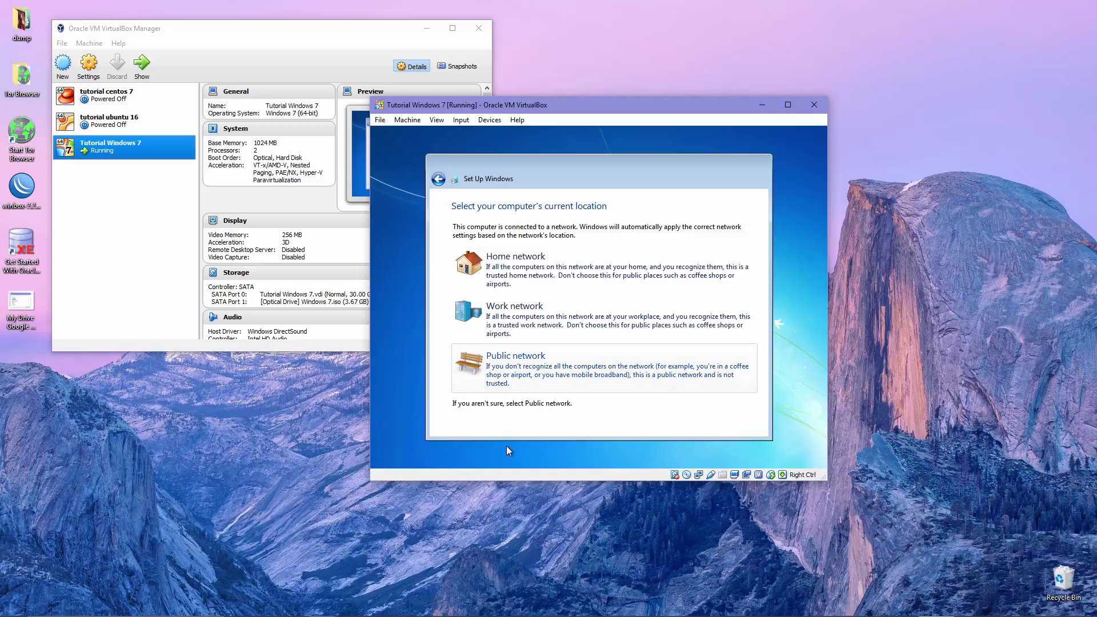
{"action": "left_click", "coordinate": [558, 378]}
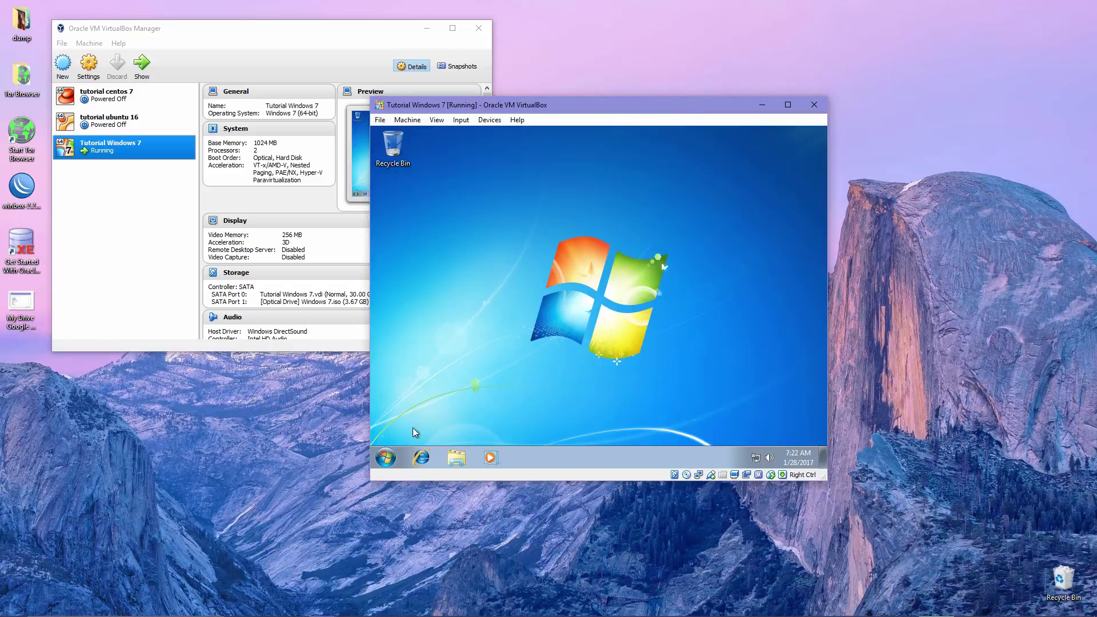
Open Computer's Properties to view 1.00 GB RAM, then open Windows activation
{"action": "left_click", "coordinate": [385, 457]}
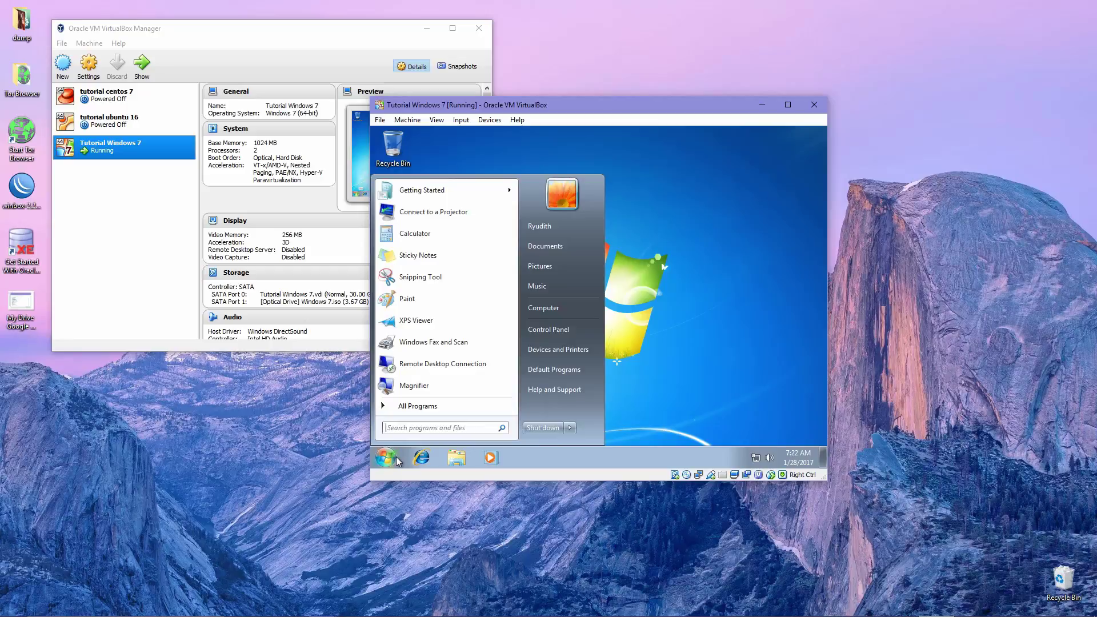
{"action": "left_click", "coordinate": [562, 311]}
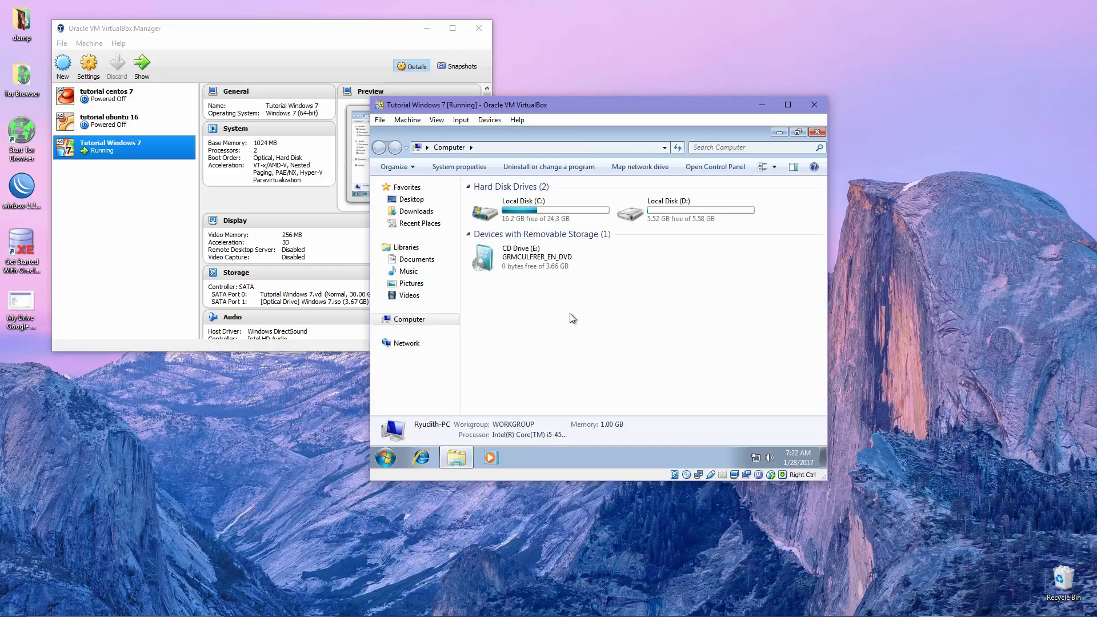
{"action": "right_click", "coordinate": [570, 315]}
{"action": "left_click", "coordinate": [543, 369]}
{"action": "right_click", "coordinate": [591, 328]}
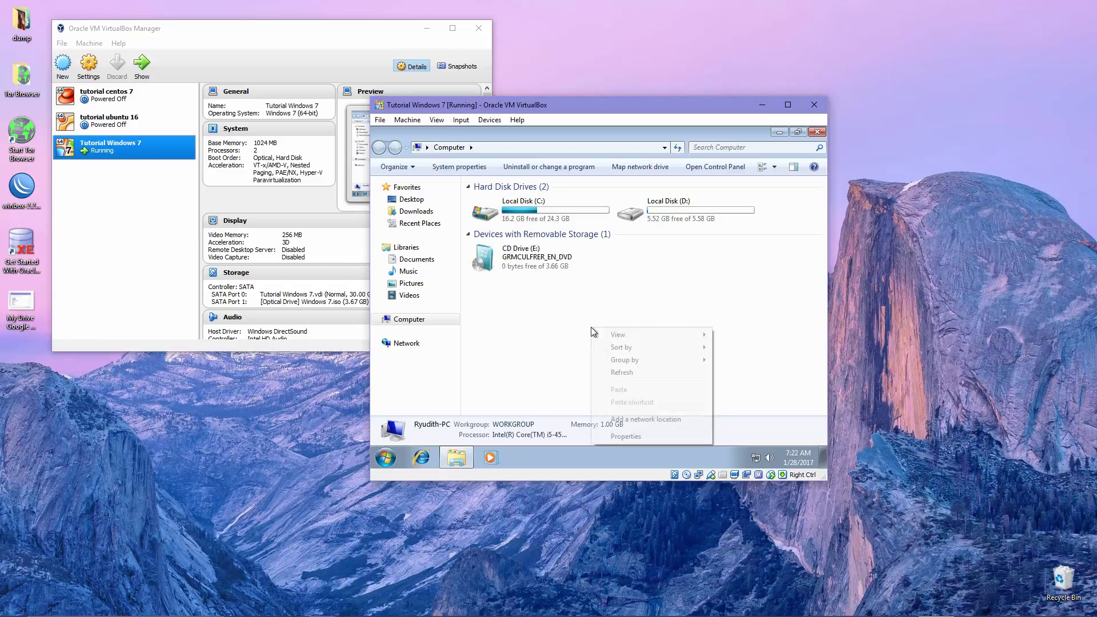
{"action": "left_click", "coordinate": [611, 436]}
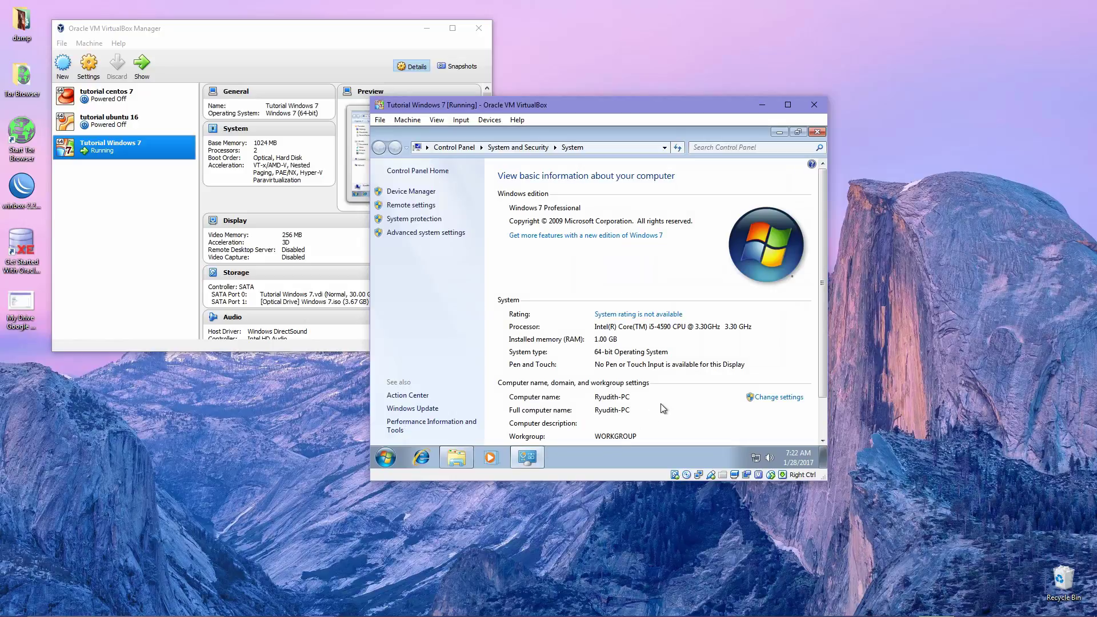
{"action": "scroll", "coordinate": [698, 383], "scroll_direction": "down", "scroll_amount": 2}
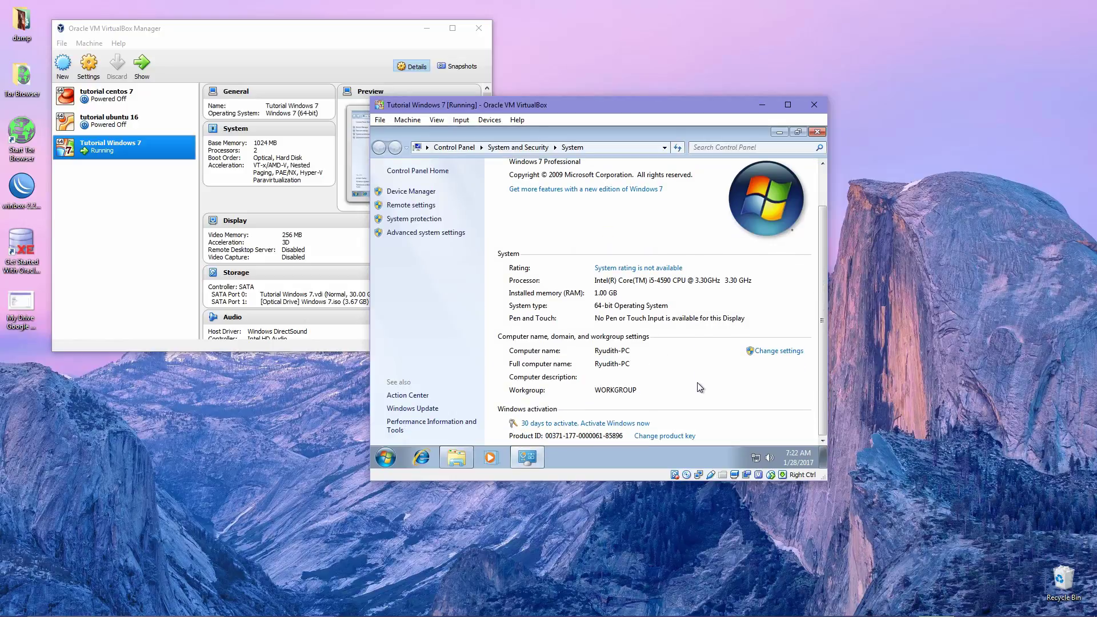
{"action": "left_click", "coordinate": [654, 436]}
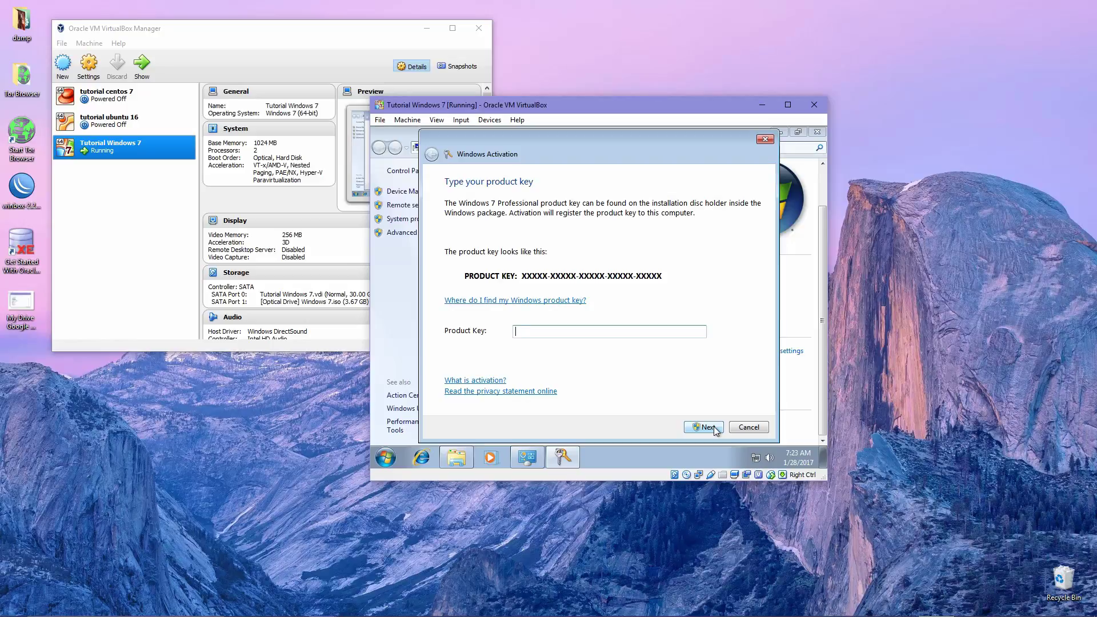
Cancel the Windows Activation prompt without entering a product key
{"action": "left_click", "coordinate": [746, 428]}
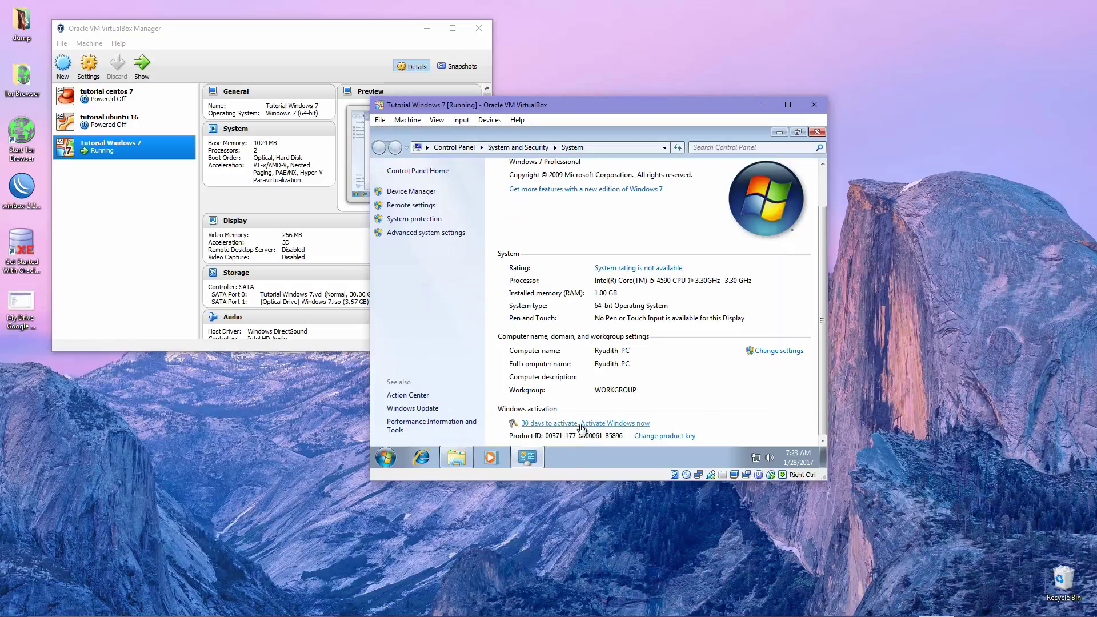